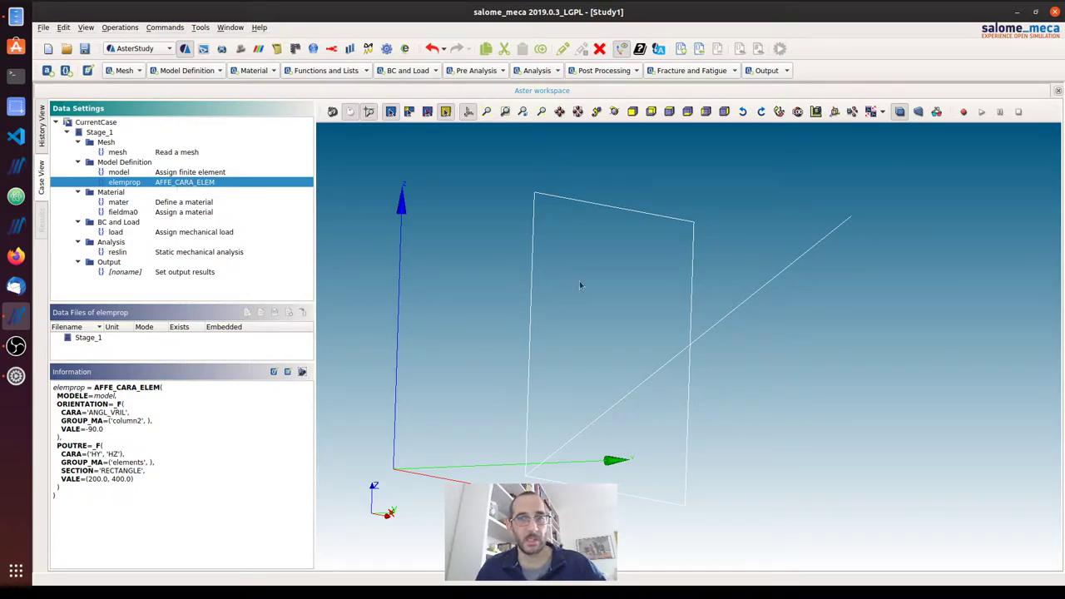
- Examine the frame model and the rectangular POUTRE section definition of elemprop, including its HY and HZ parameters
middle_drag(577, 286, 421, 331)
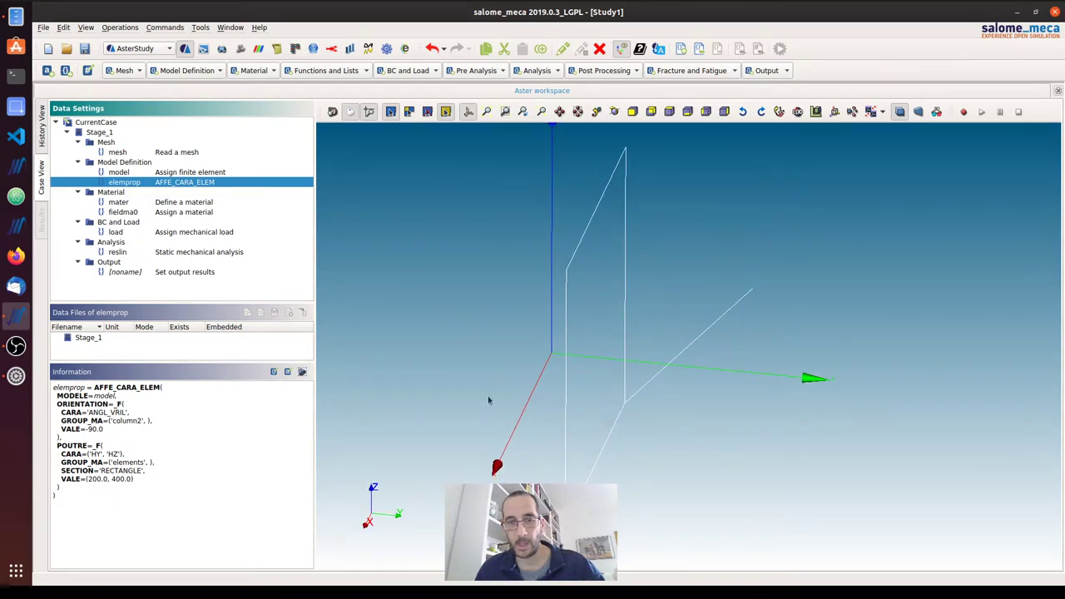
middle_drag(489, 400, 599, 355)
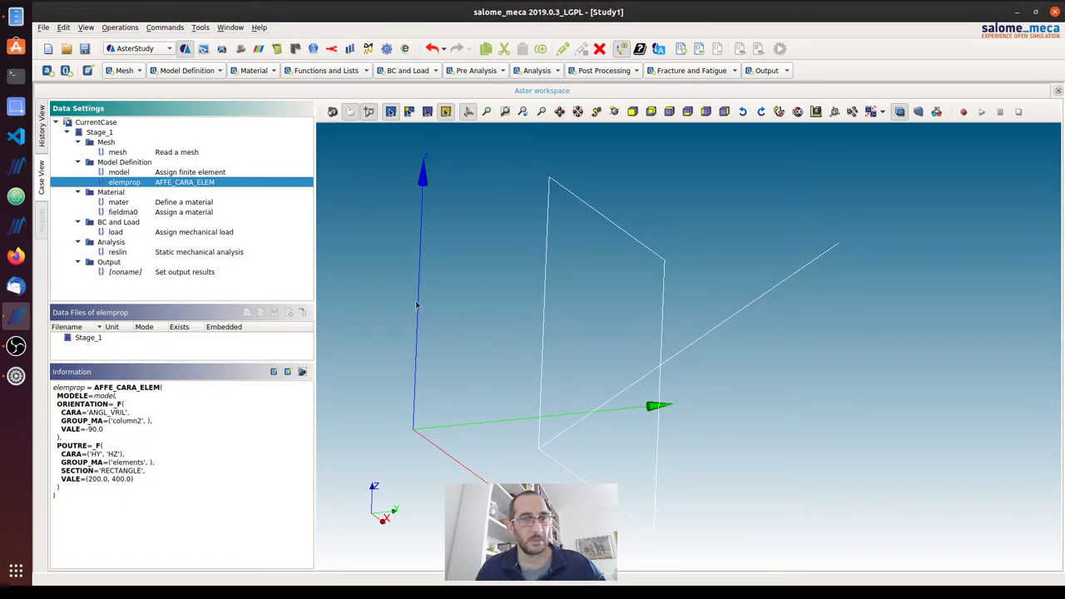
middle_drag(621, 305, 637, 308)
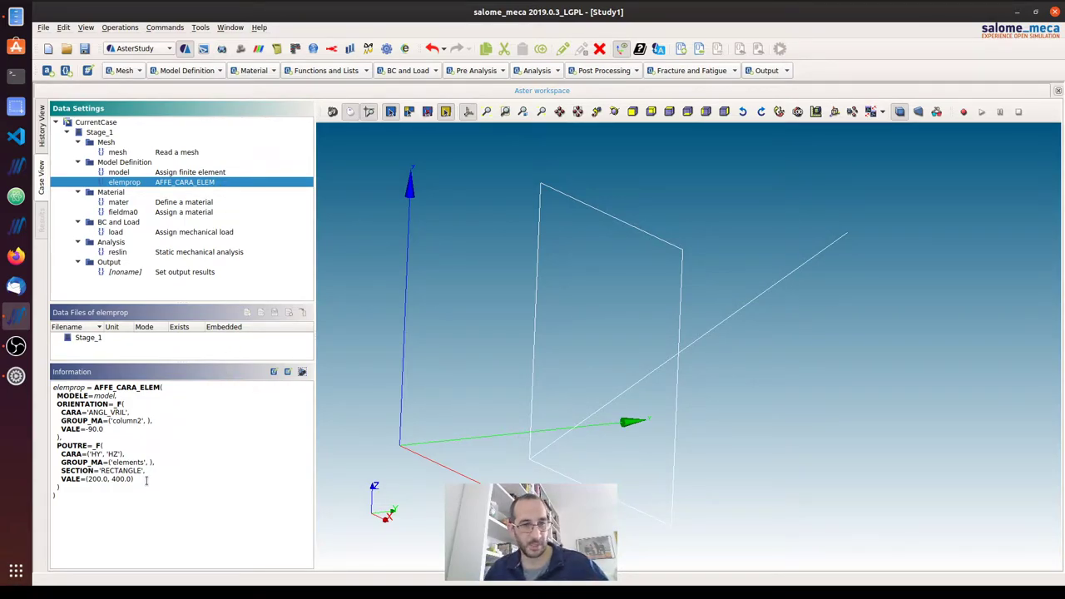
drag(146, 481, 44, 450)
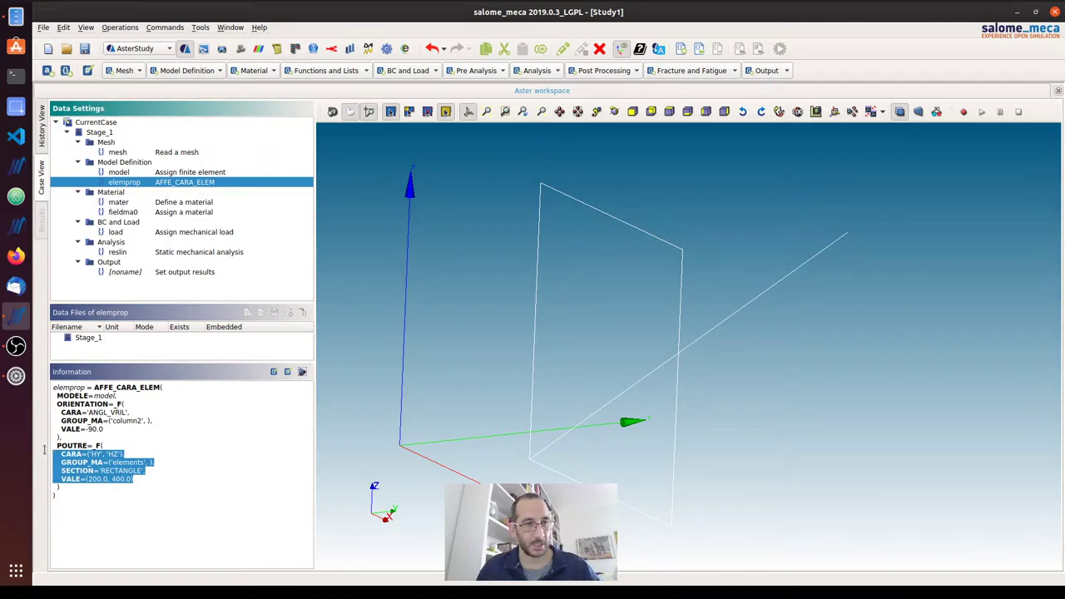
click(98, 457)
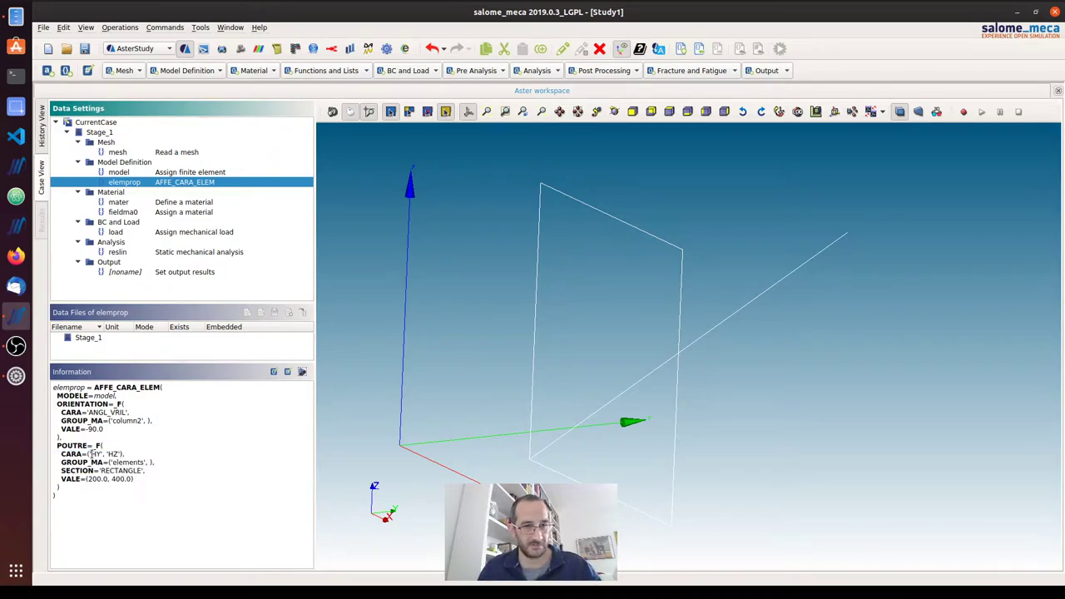
double_click(94, 454)
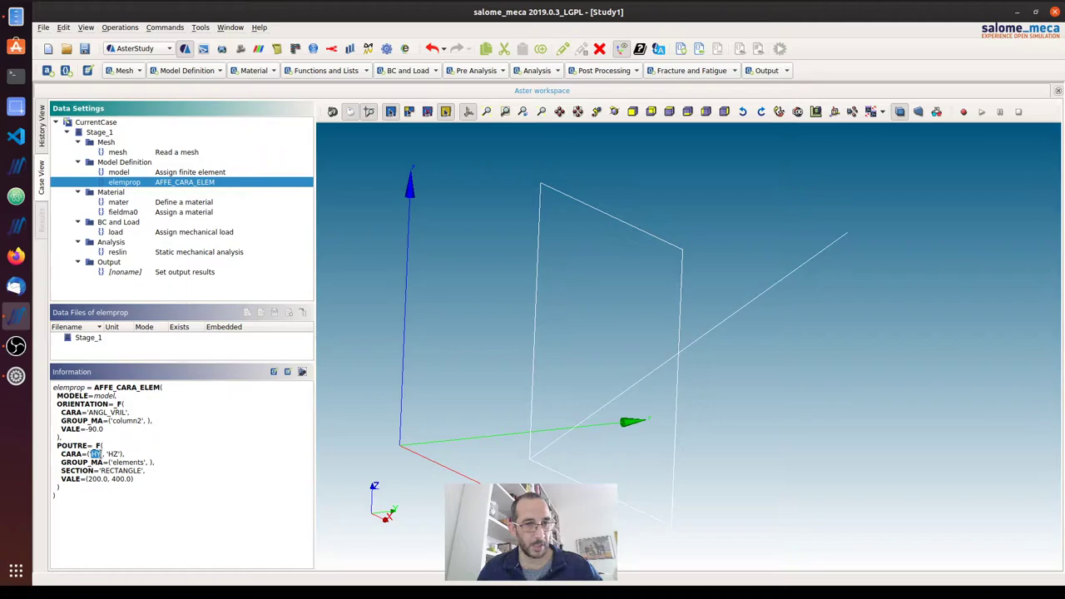
double_click(115, 454)
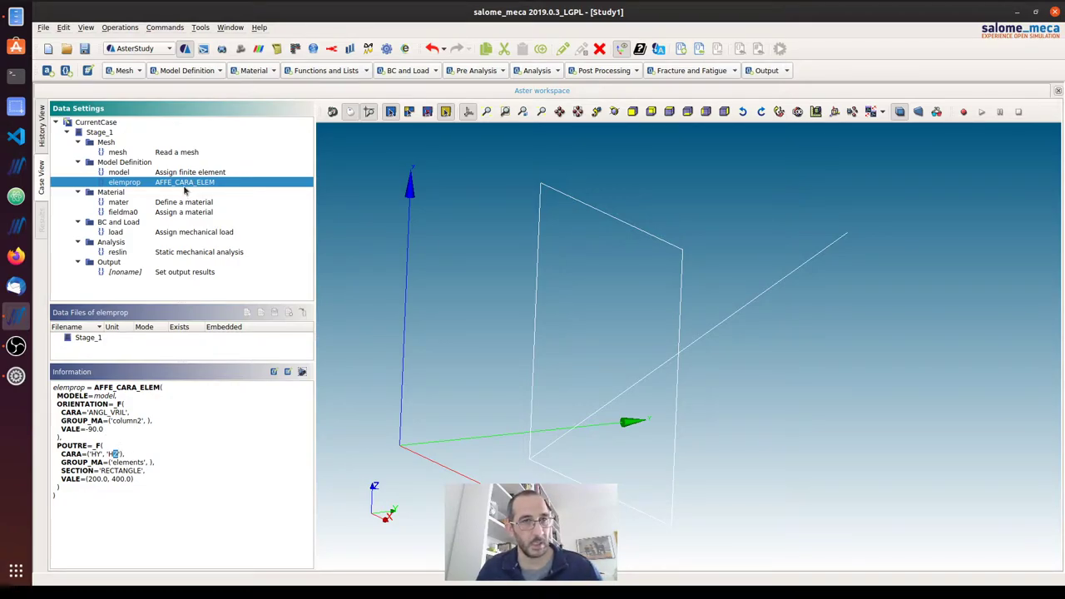
- Open the ORIENTATION item of the elemprop command and review the CARA options, keeping ANGL_VRIL
double_click(182, 182)
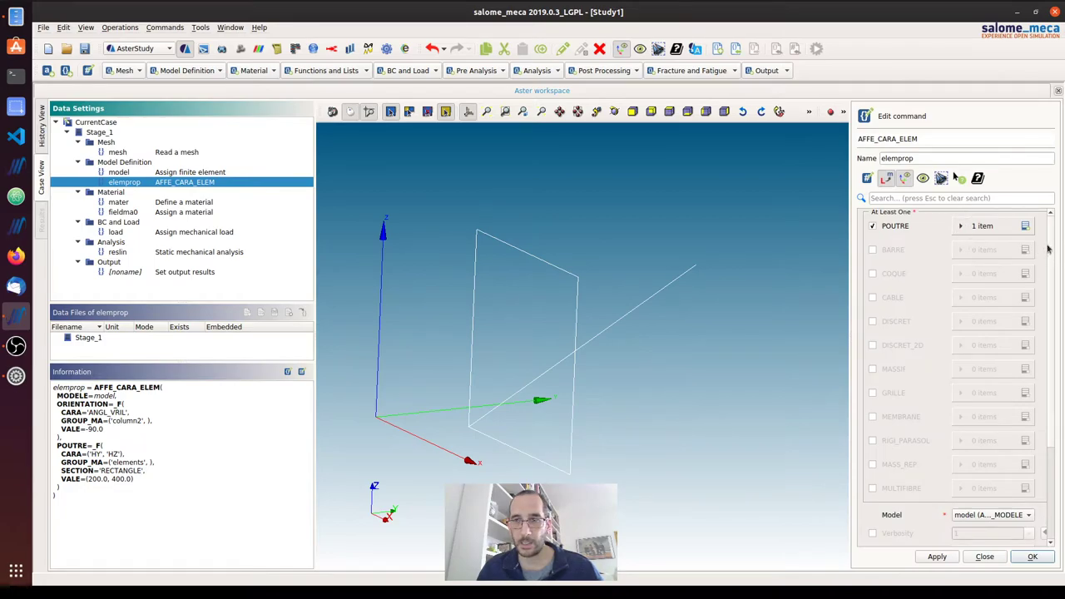
scroll(1052, 356, down, 5)
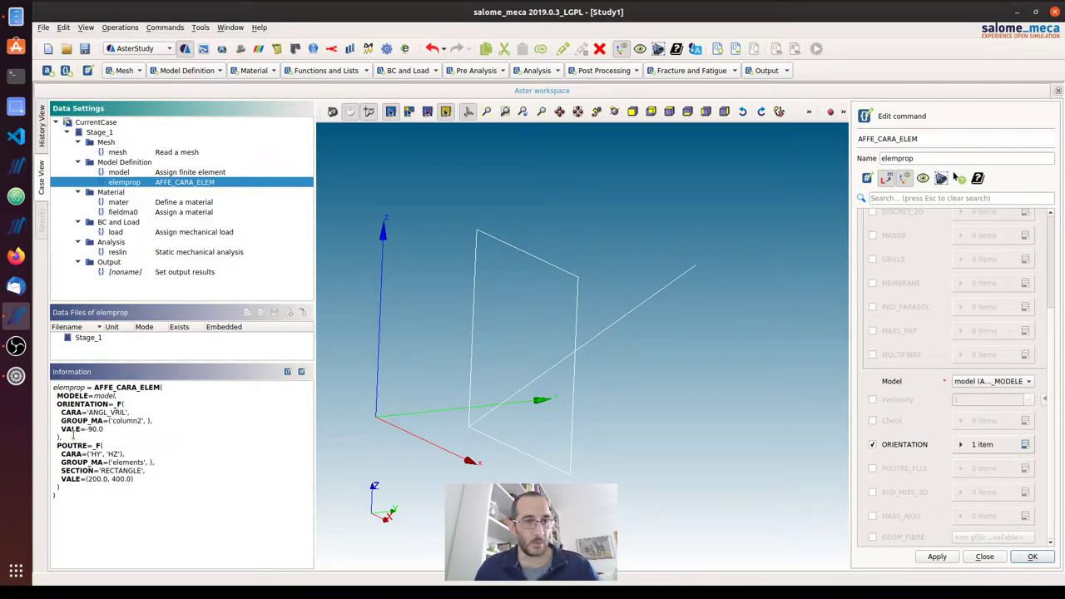
click(986, 448)
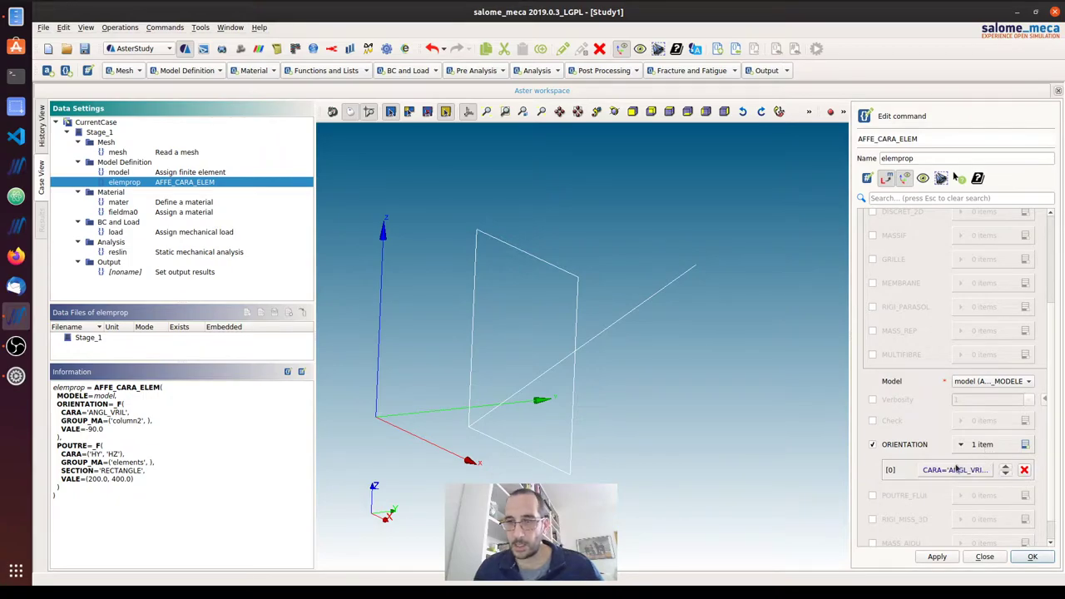
click(955, 470)
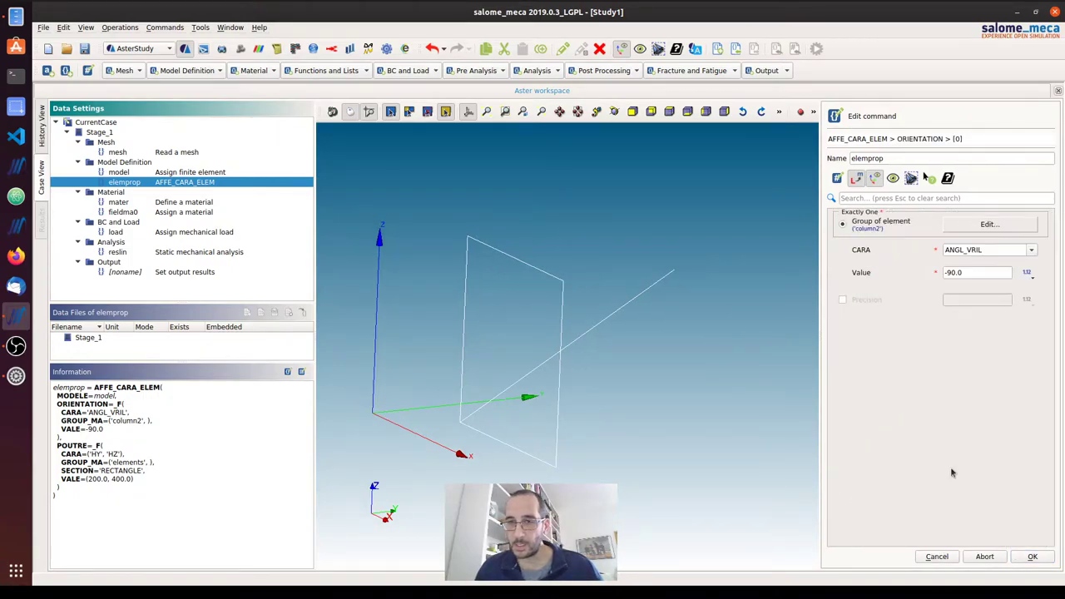
click(1031, 249)
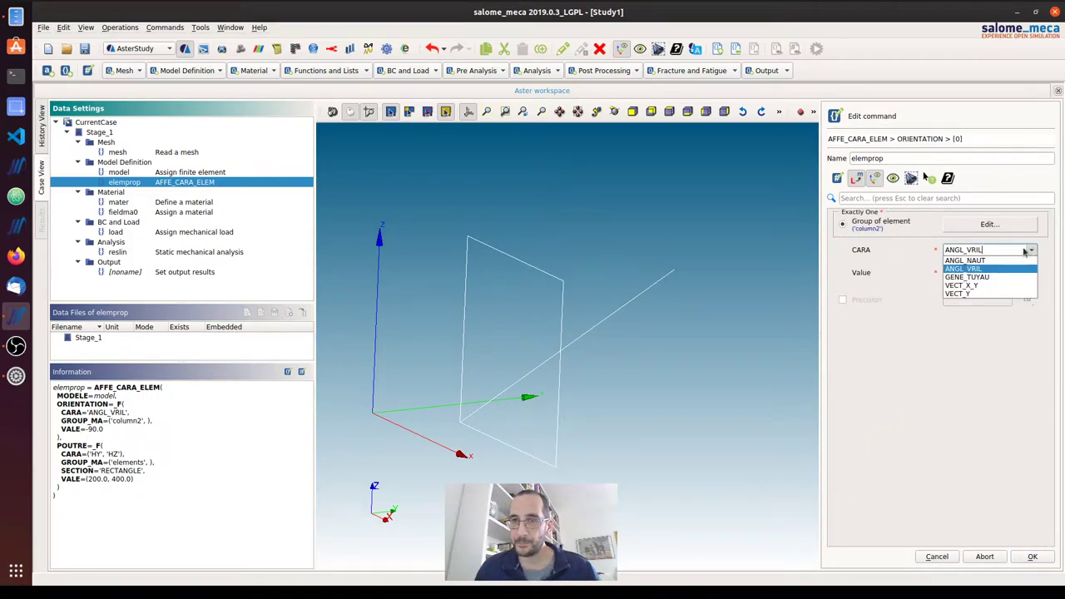
click(977, 269)
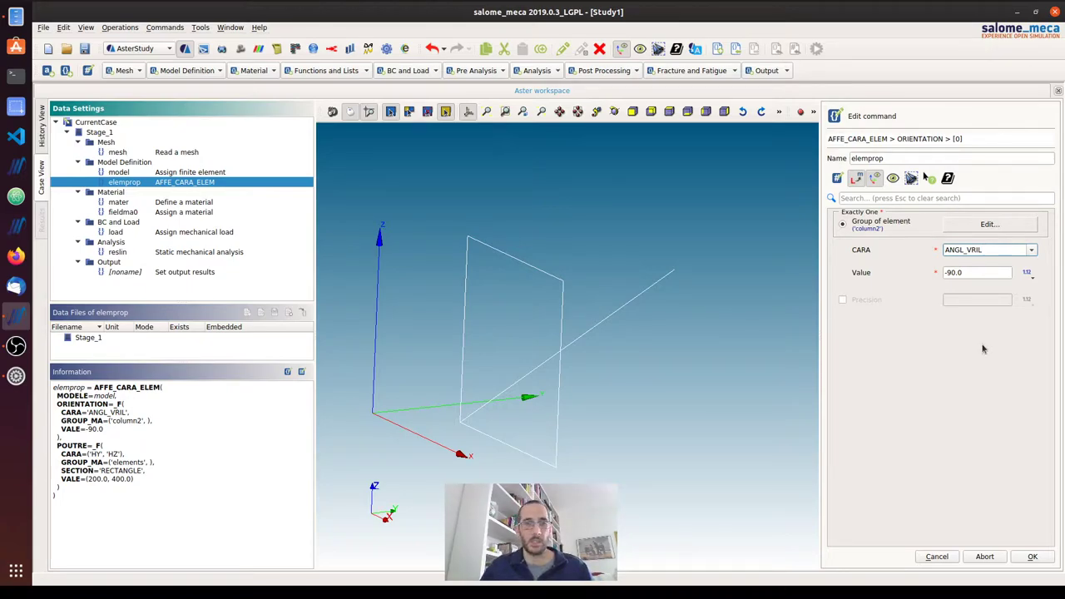
- Check which element group the orientation applies to in the model, and close the elemprop command with its settings kept
mouse_move(626, 427)
middle_down()
mouse_move(511, 470)
mouse_move(645, 408)
mouse_move(640, 435)
middle_up()
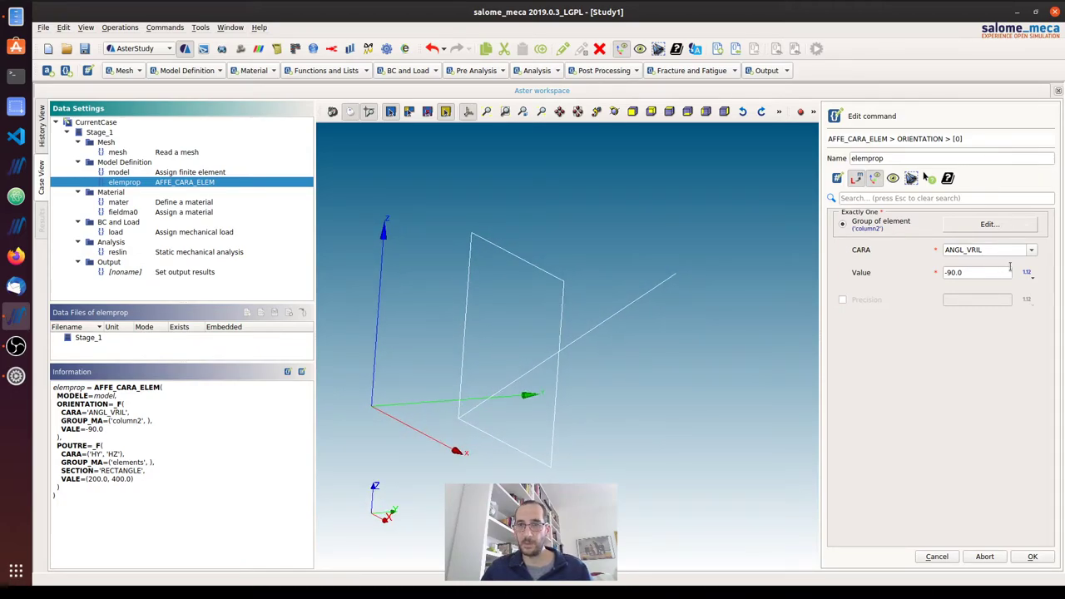
click(1010, 228)
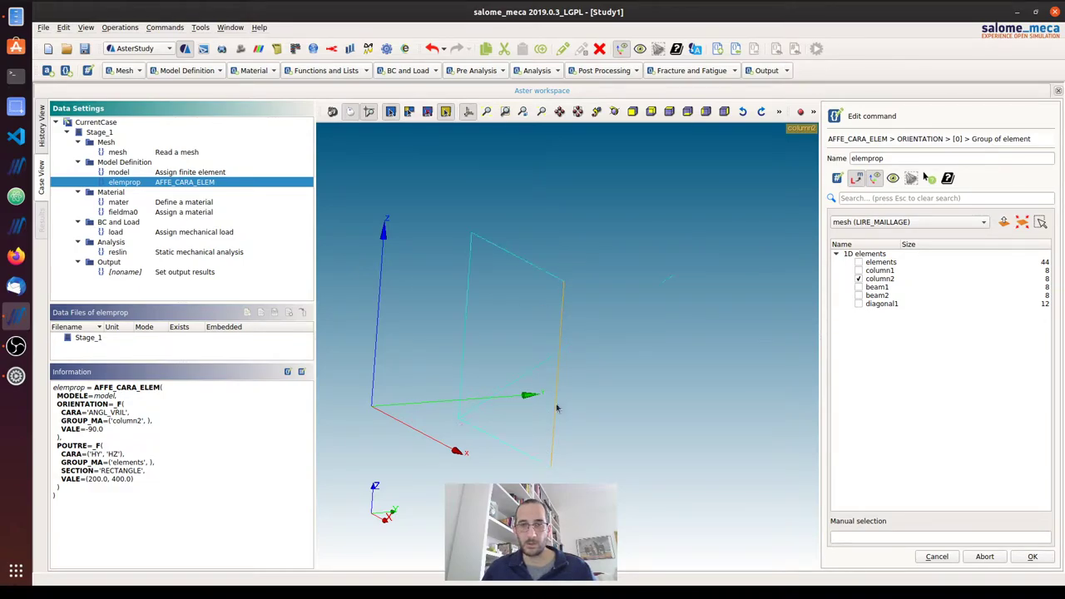
click(949, 557)
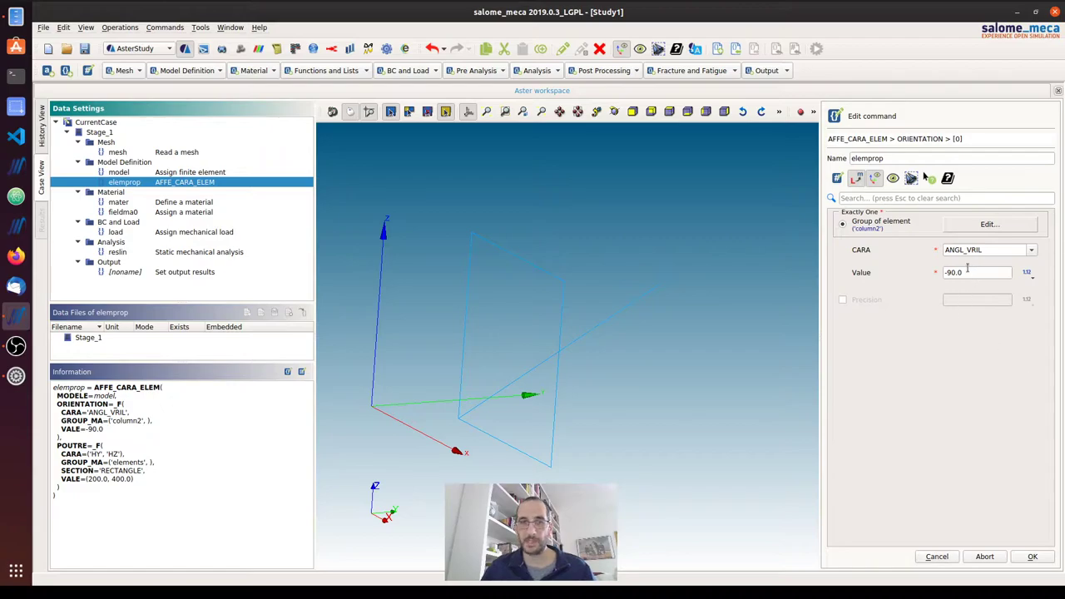
ctrl+right_drag(719, 440, 703, 457)
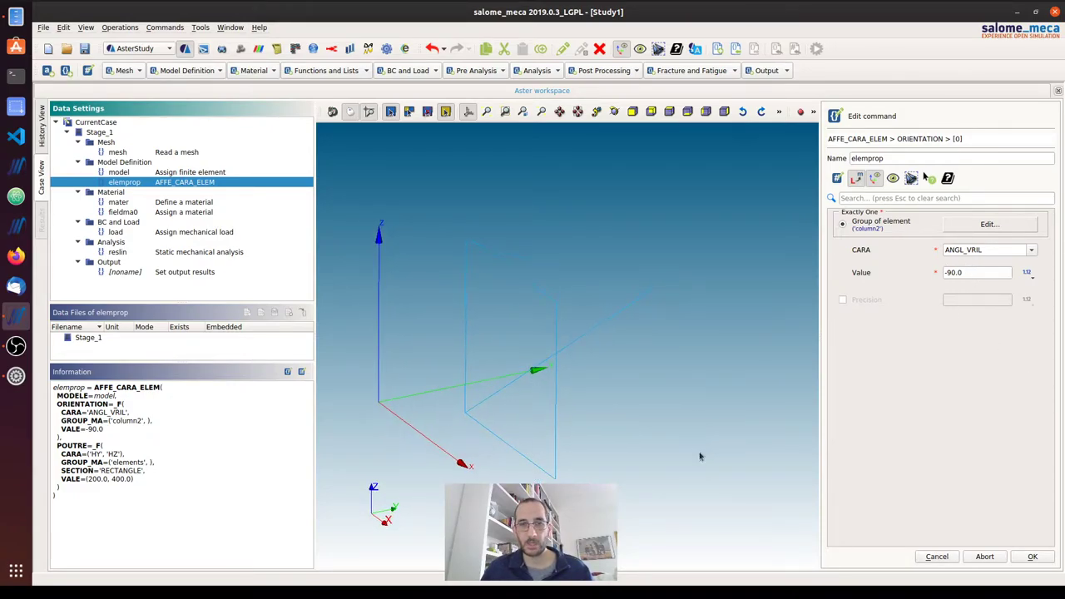
click(1033, 556)
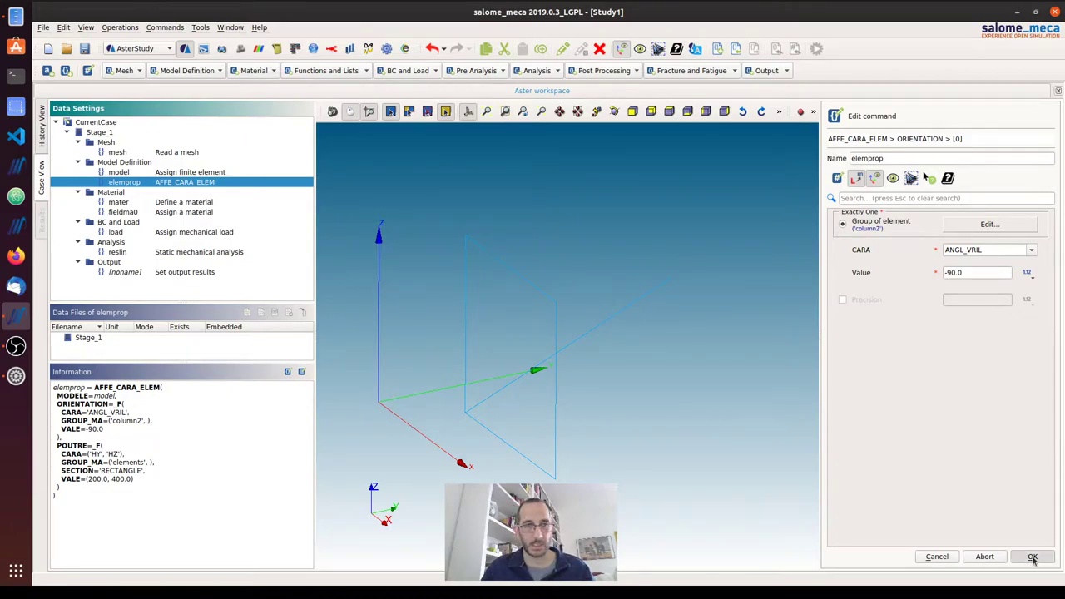
click(1033, 557)
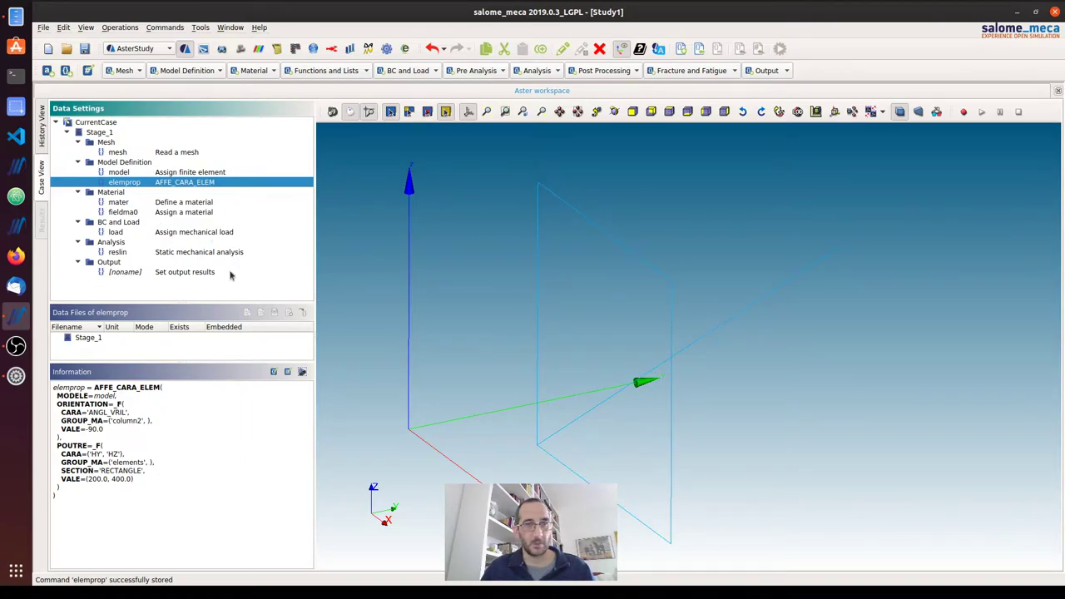
- Add an IMPR_CONCEPT output command to the stage and choose output.rmed as its file
click(154, 272)
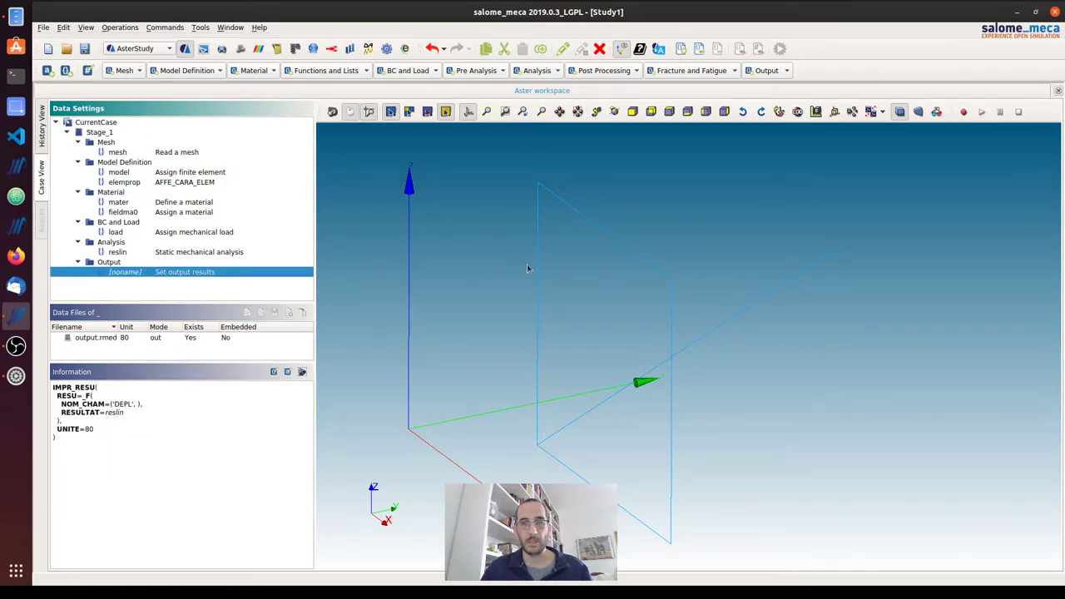
click(778, 74)
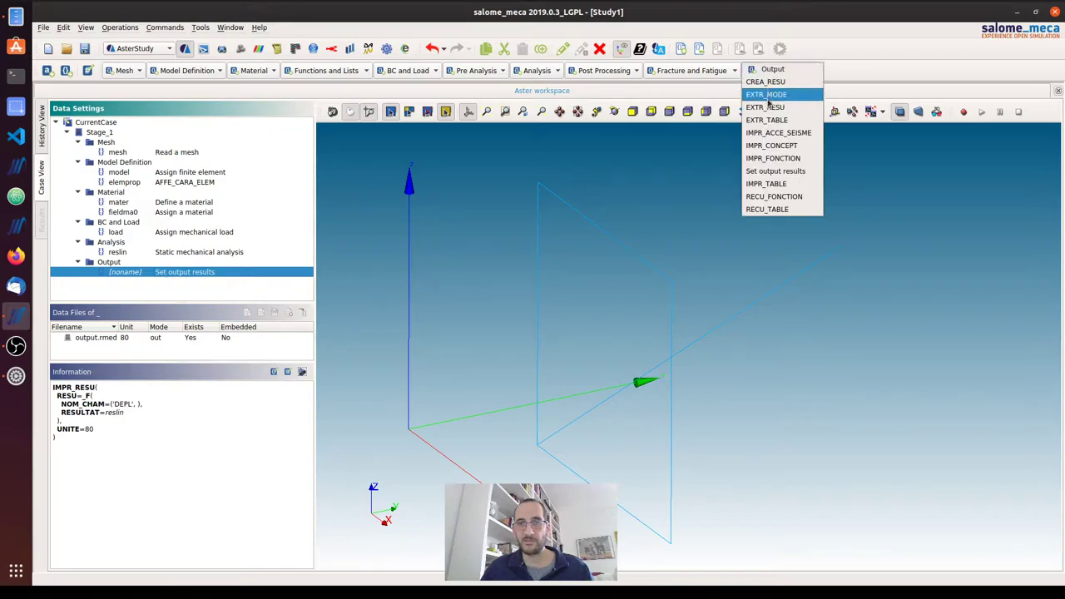
click(773, 146)
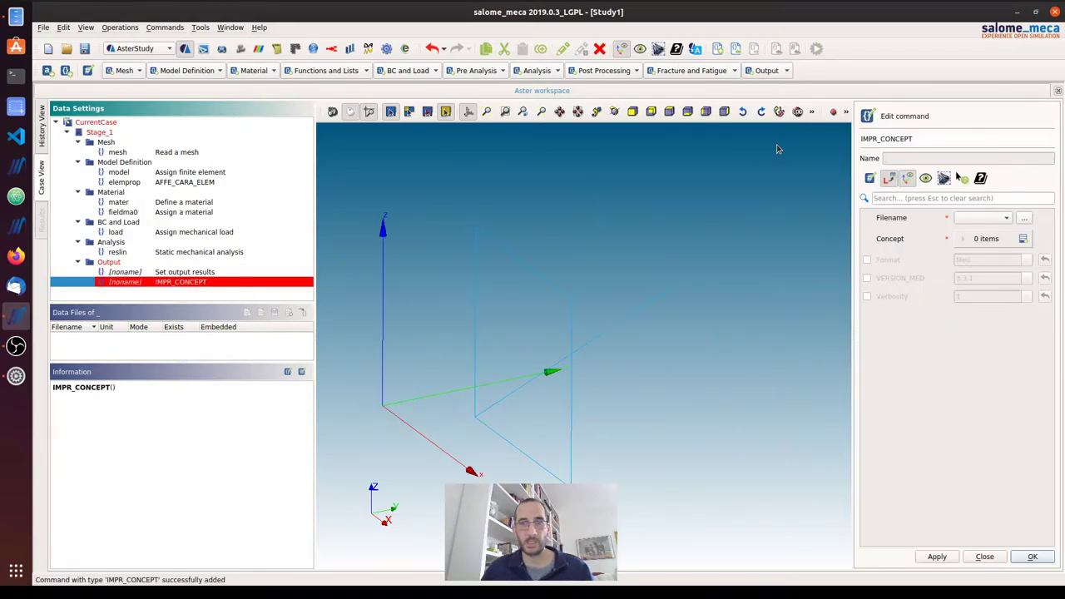
click(998, 219)
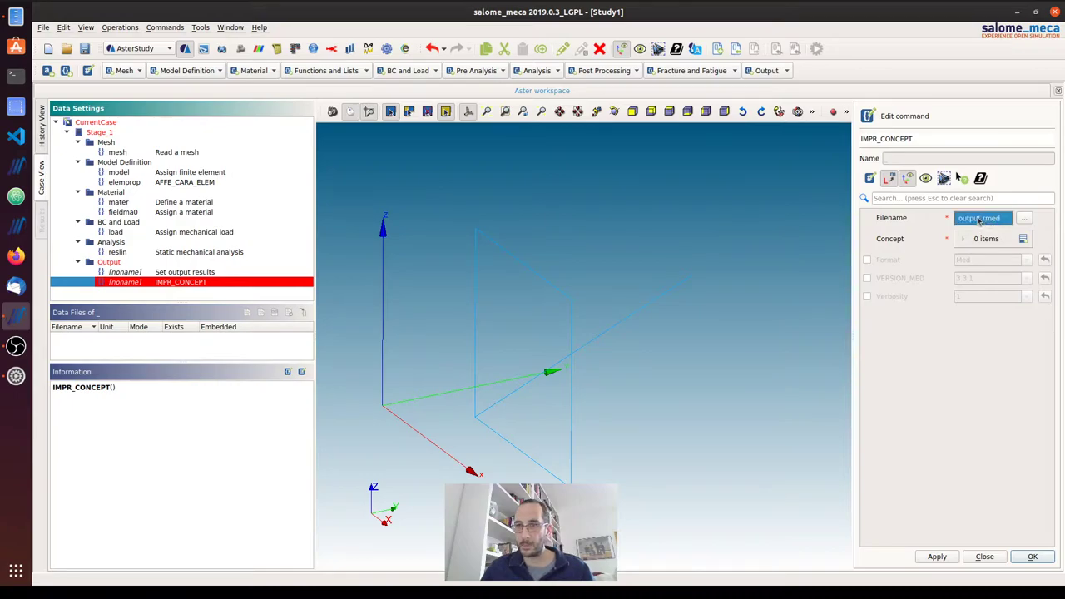
- Add a concept item to IMPR_CONCEPT that outputs the structural element concept elemprop (AFFE_CARA_ELEM)
click(1022, 242)
click(953, 270)
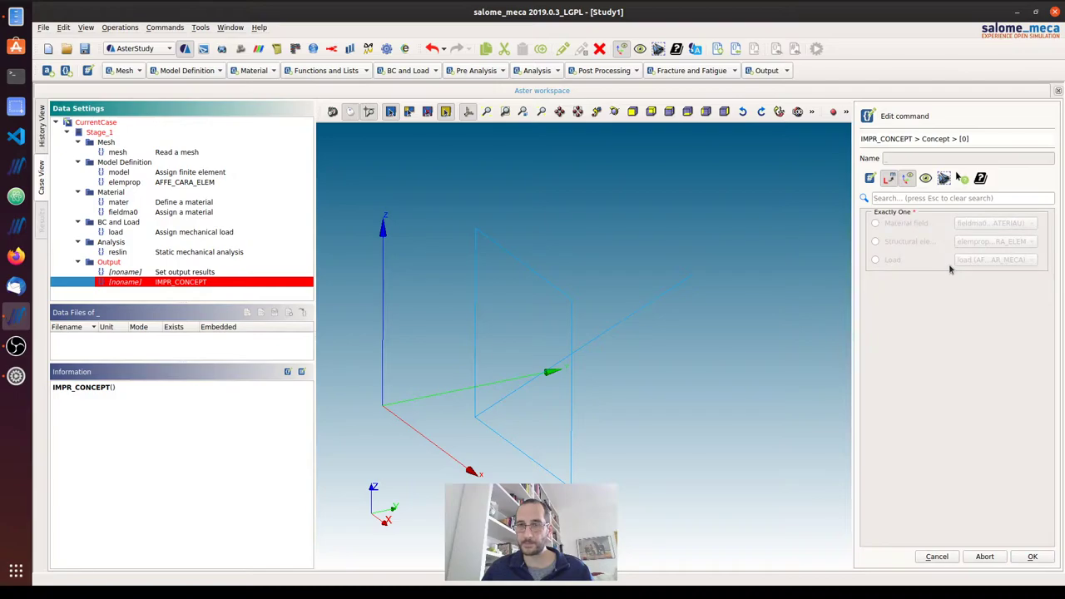
click(874, 241)
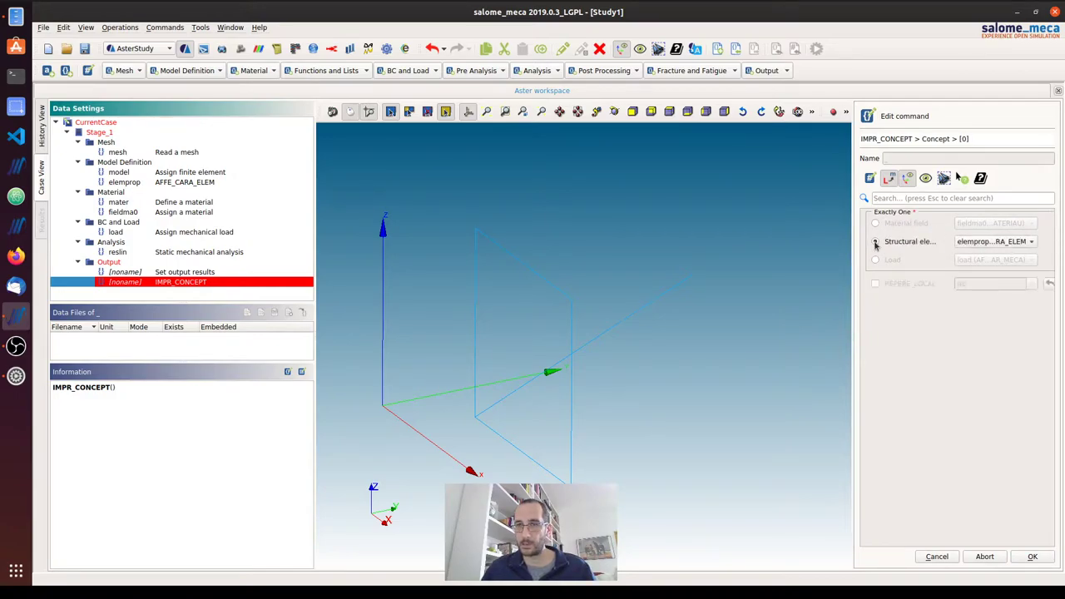
click(1023, 242)
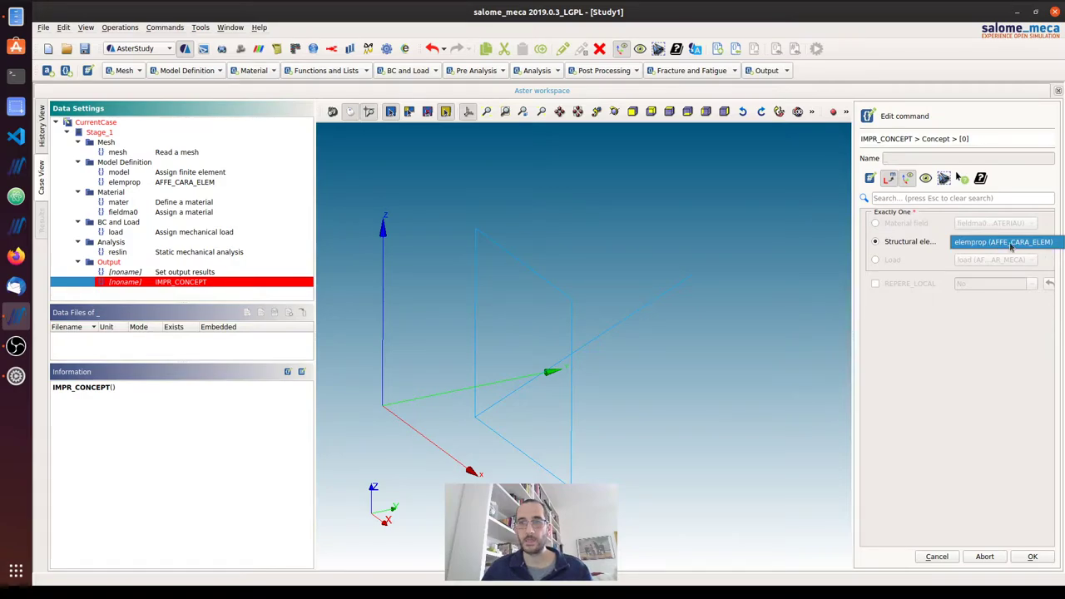
click(1011, 243)
- Enable REPERE_LOCAL for the concept item, set it to ELEM, and store the IMPR_CONCEPT command
click(874, 284)
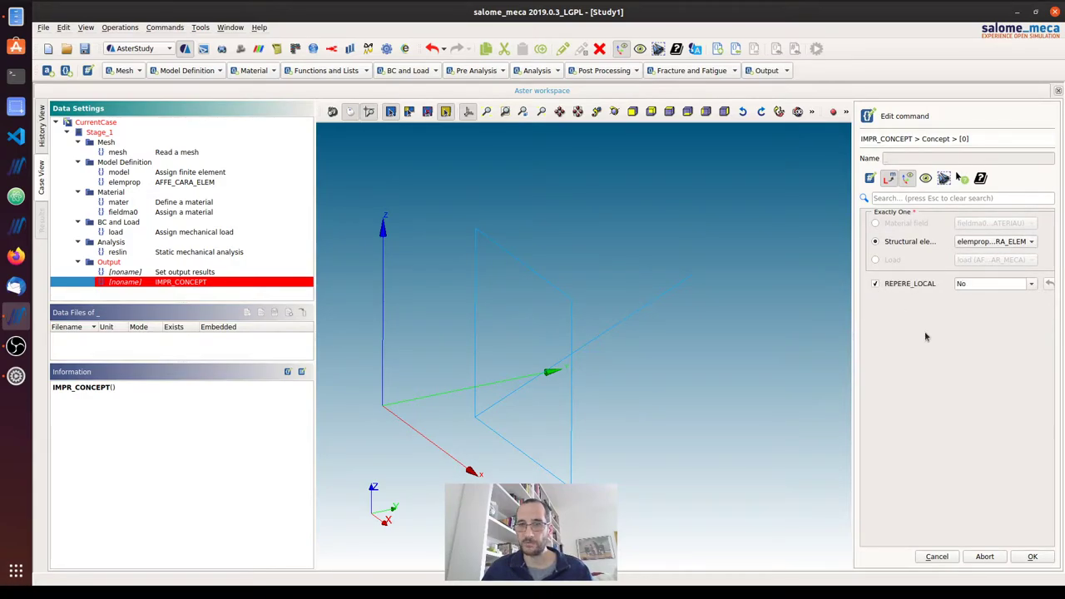
click(1032, 285)
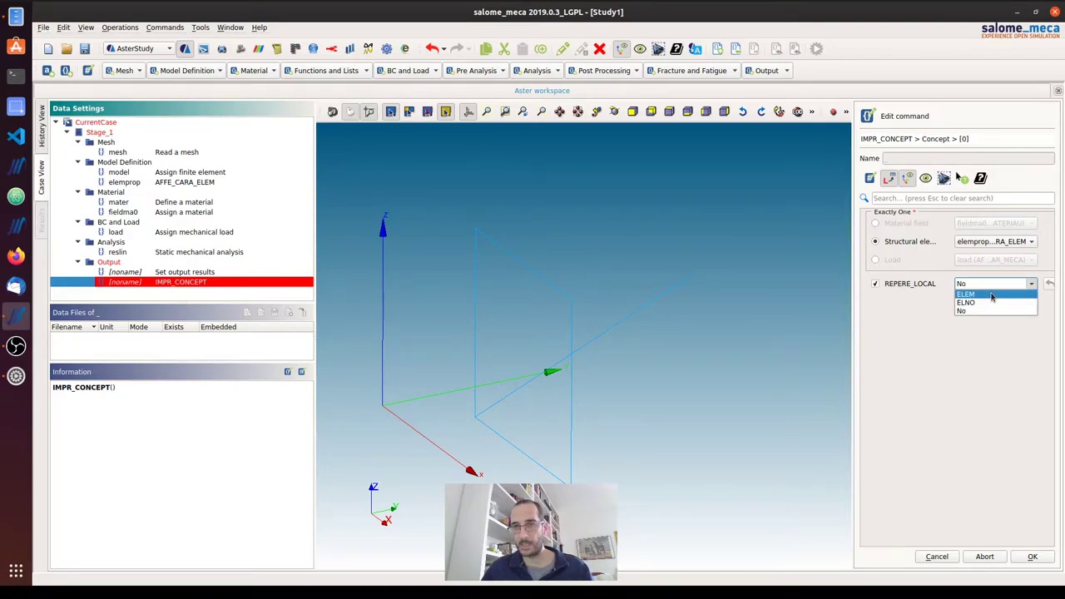
click(991, 295)
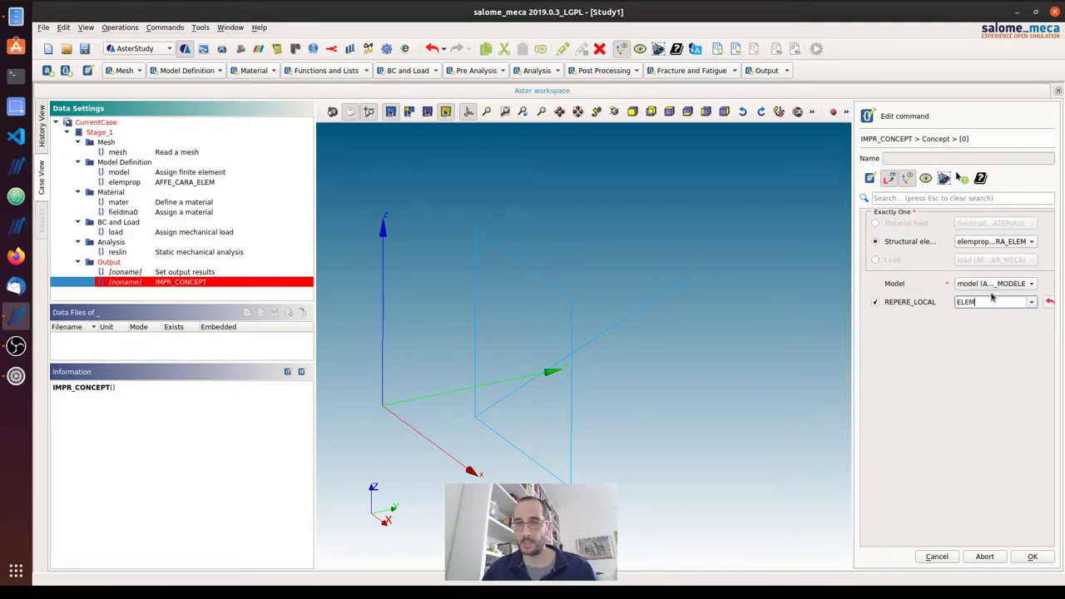
click(1033, 557)
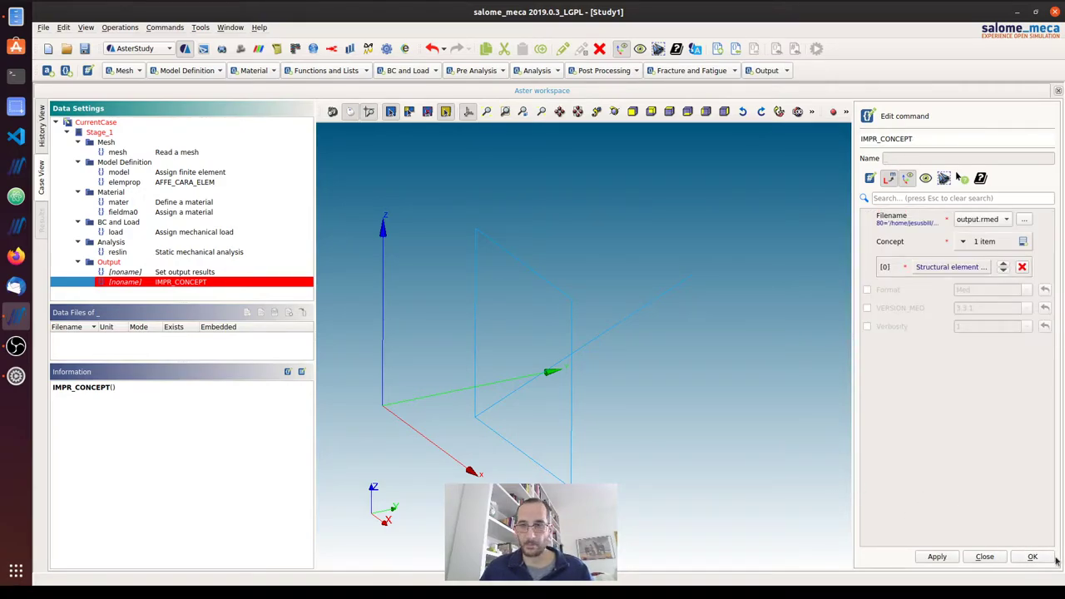
click(1031, 558)
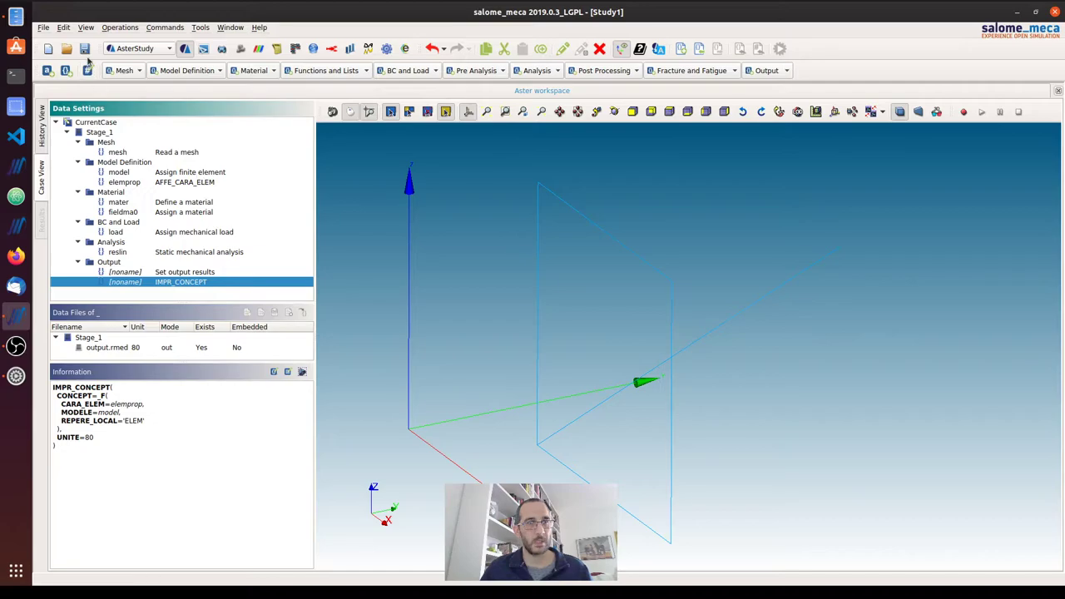
- Save the study and run Stage_1 of the current case
click(85, 49)
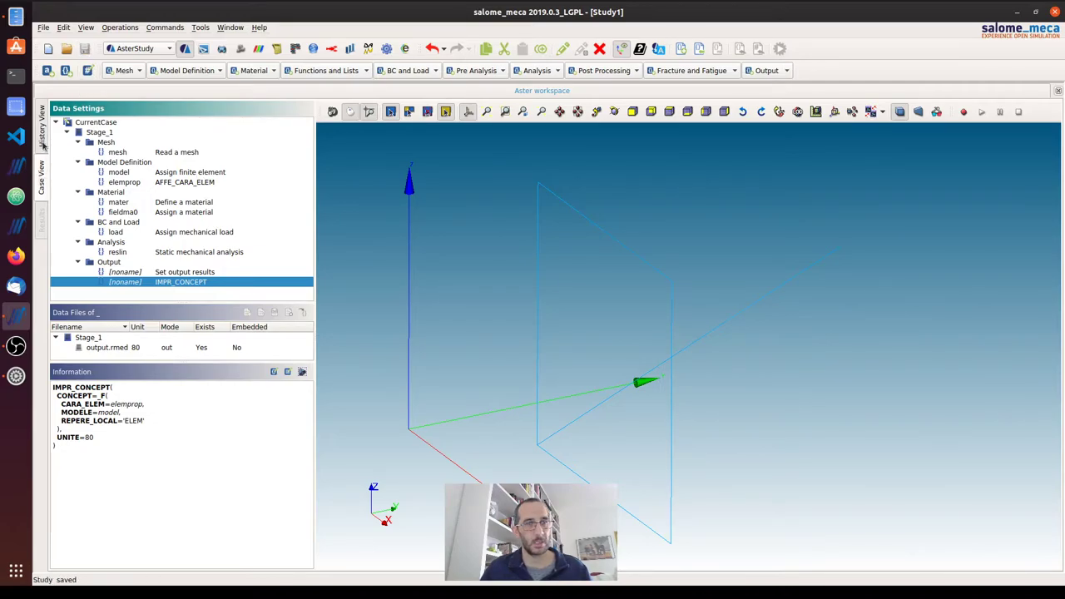
click(43, 140)
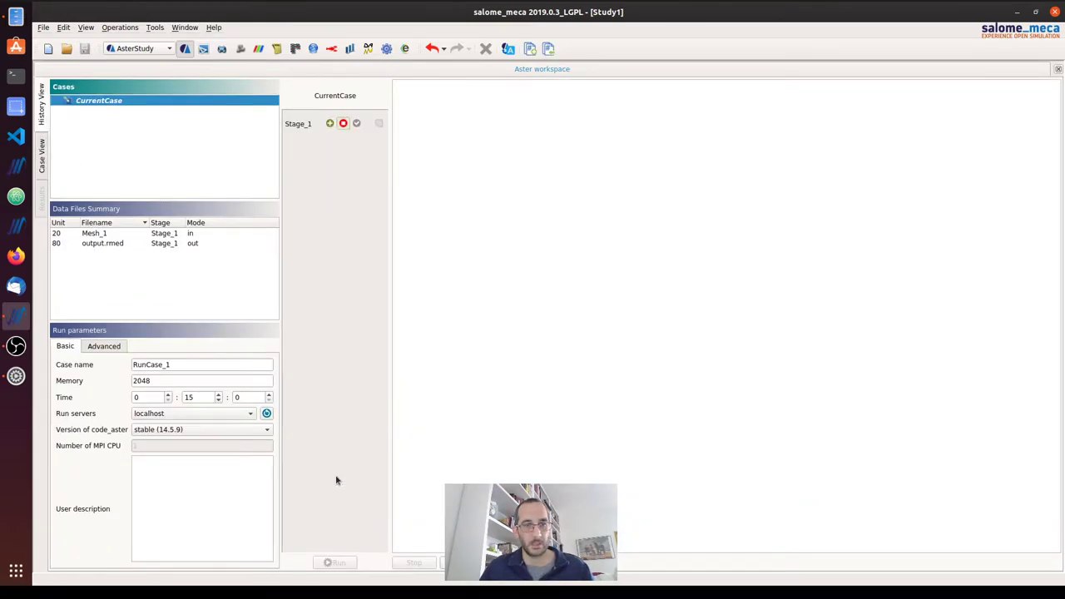
click(342, 123)
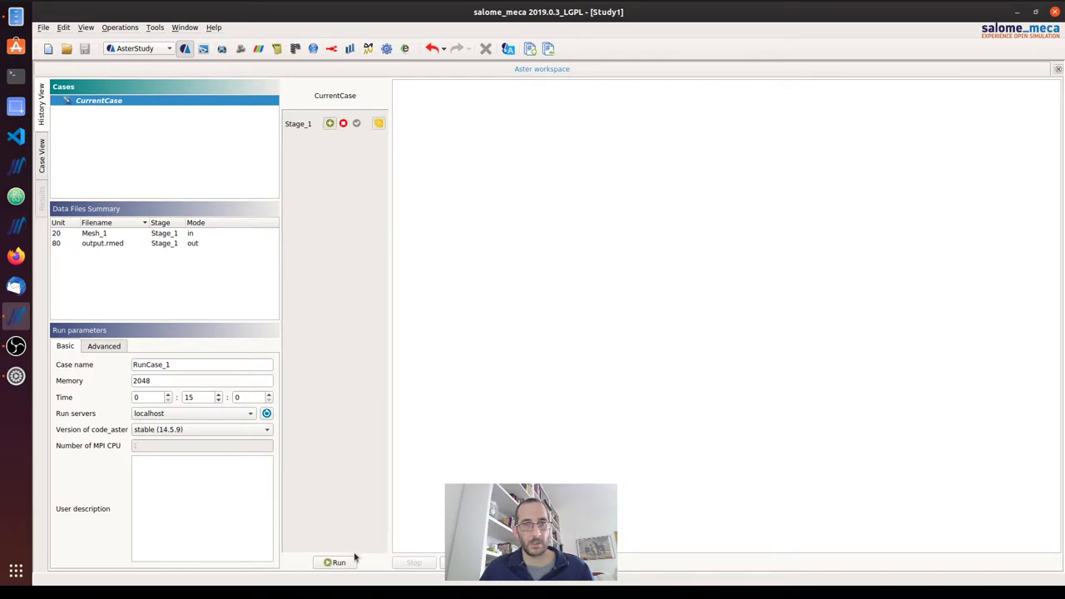
click(333, 562)
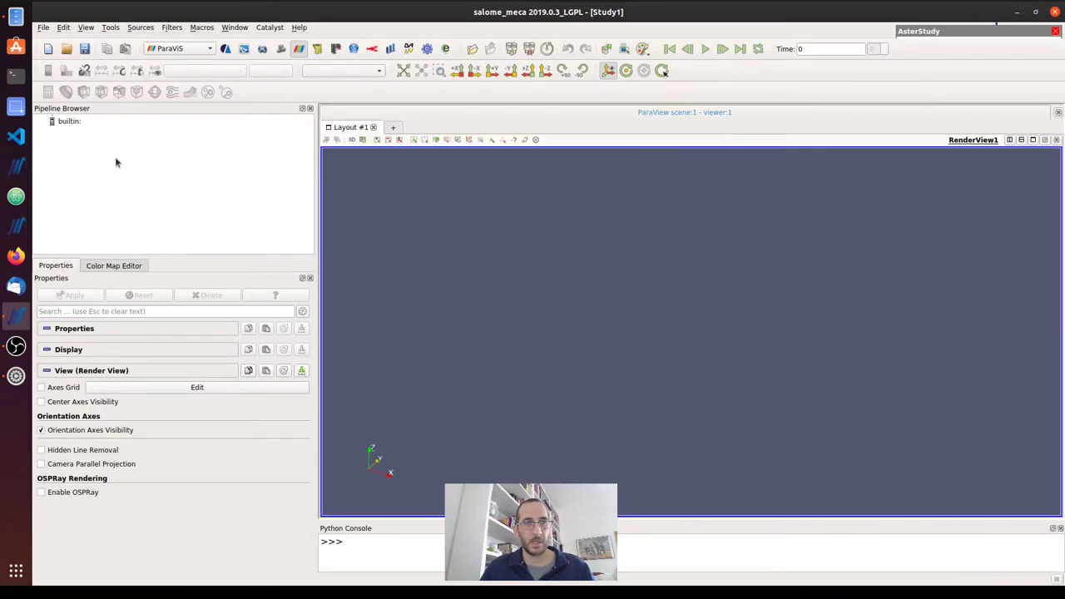
- Open output.rmed from the LocalAxes1D folder and load it into the pipeline with its preselected elemprop fields
right_click(116, 163)
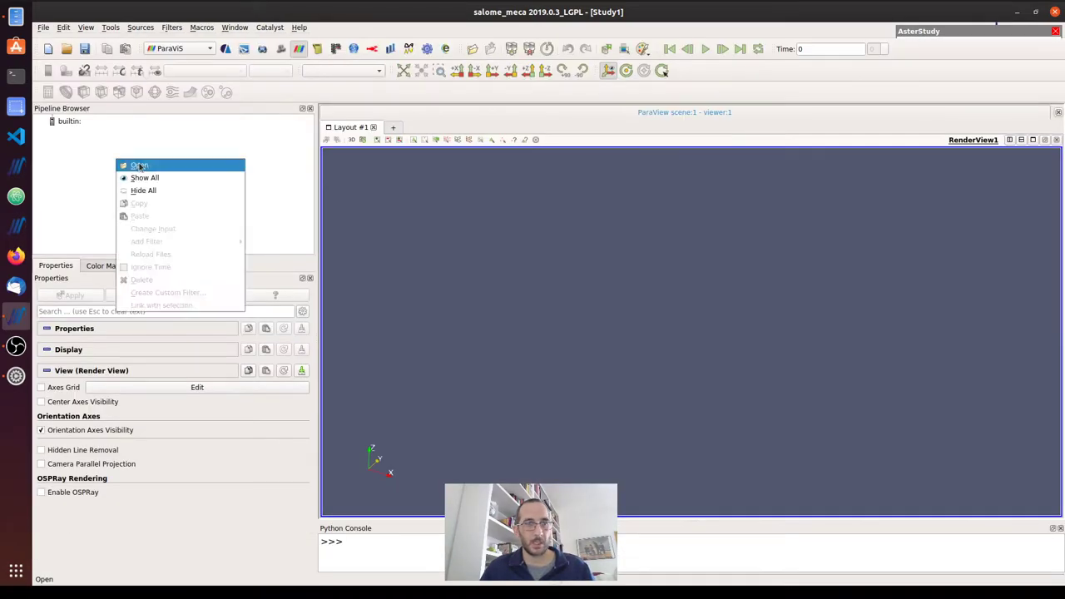
click(139, 167)
double_click(499, 234)
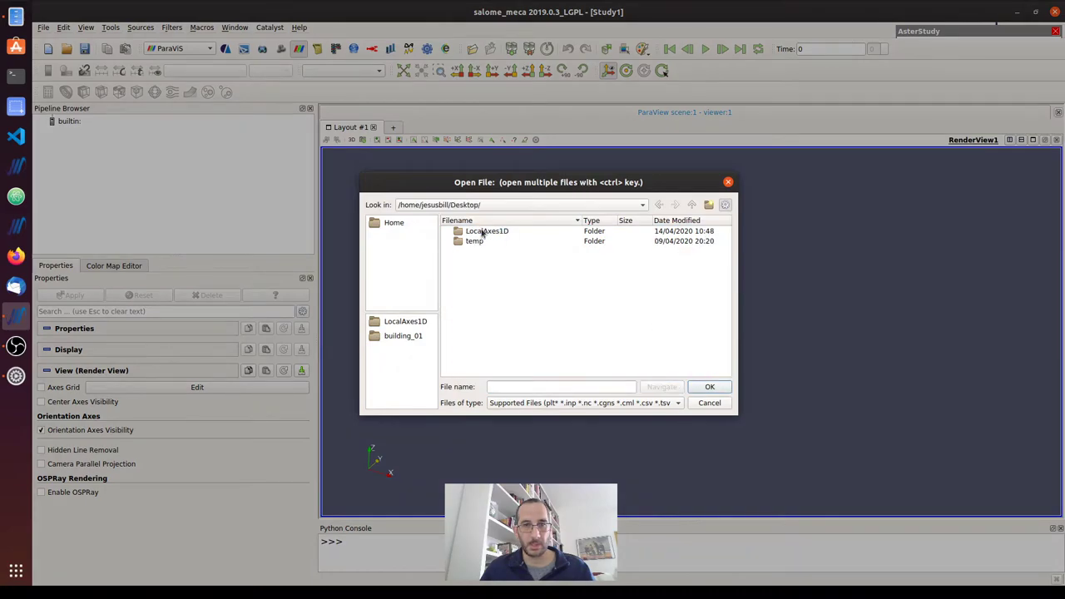
double_click(479, 233)
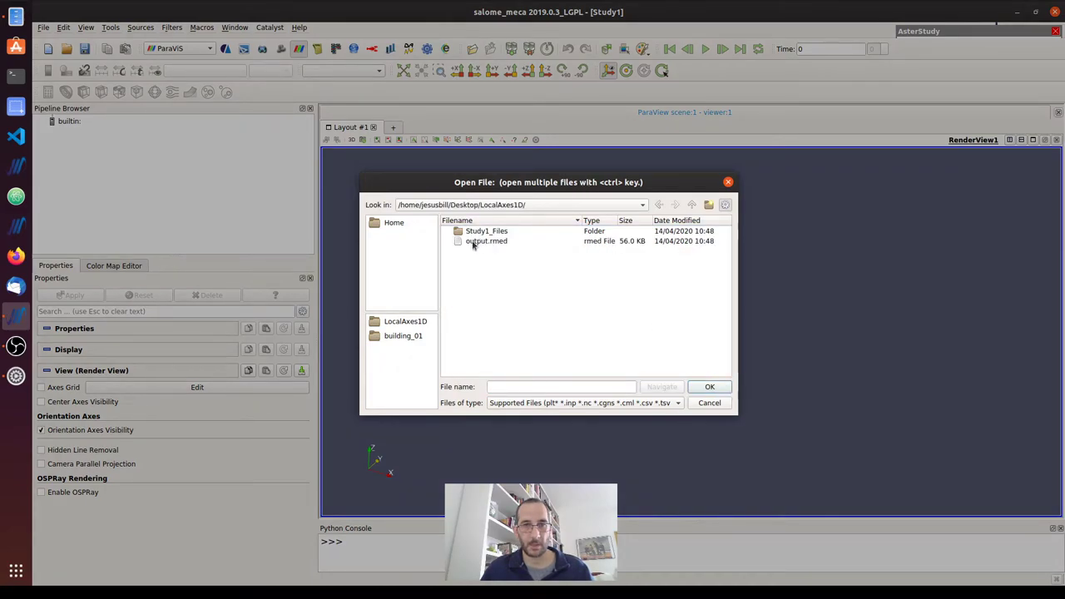
double_click(489, 241)
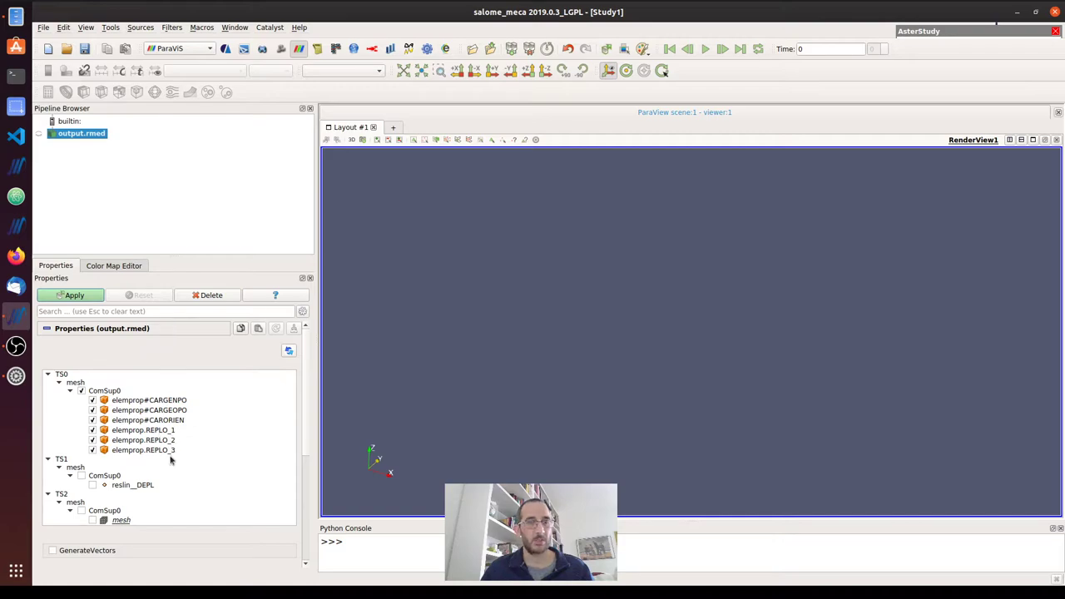
click(87, 297)
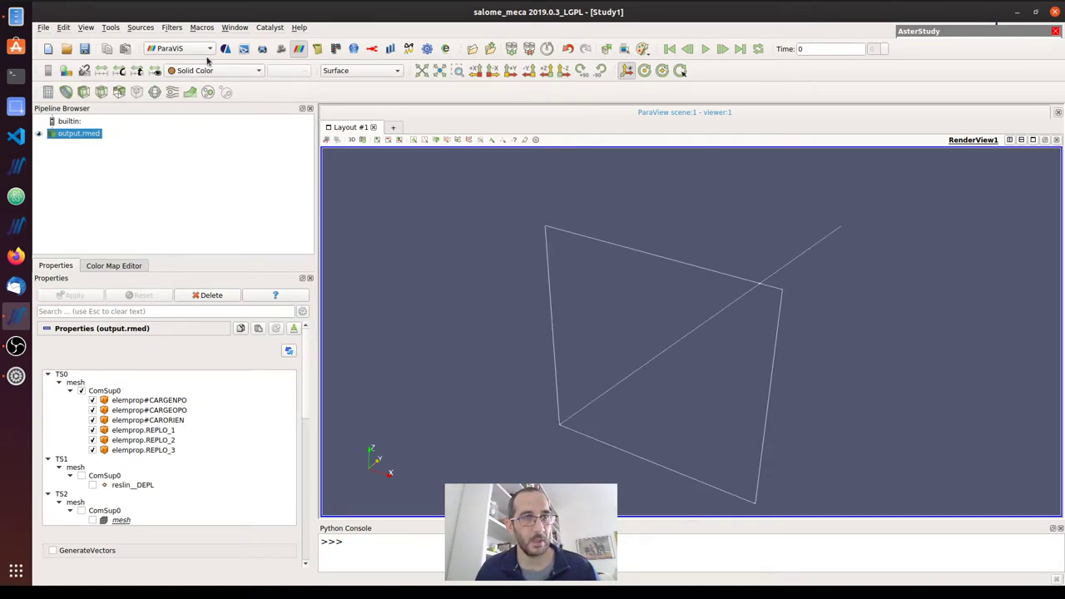
- Add and apply an ELNO field To Surface filter to output.rmed
click(173, 29)
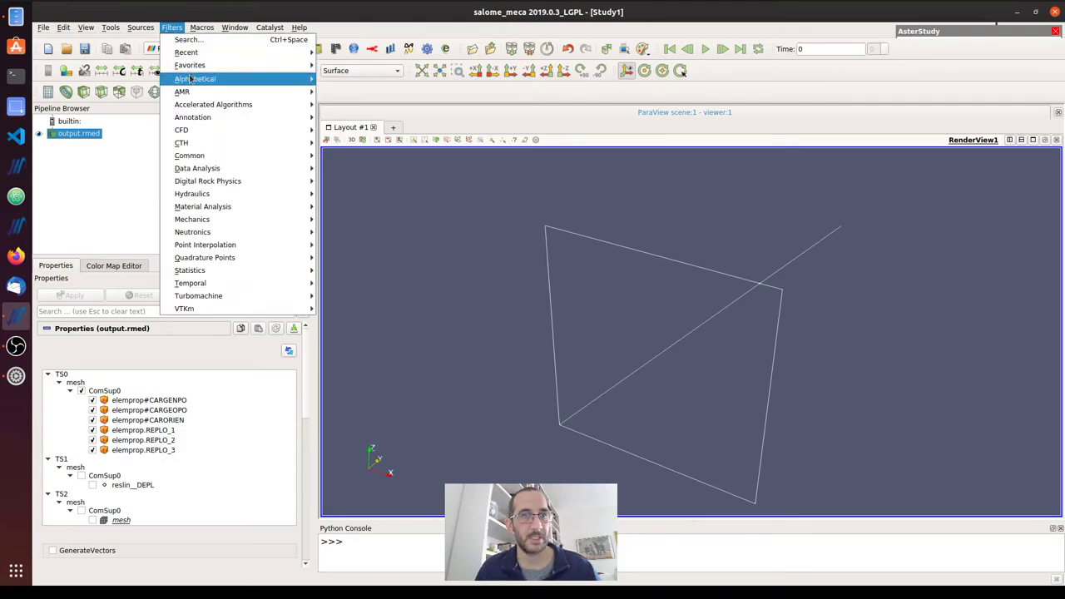
mouse_move(191, 78)
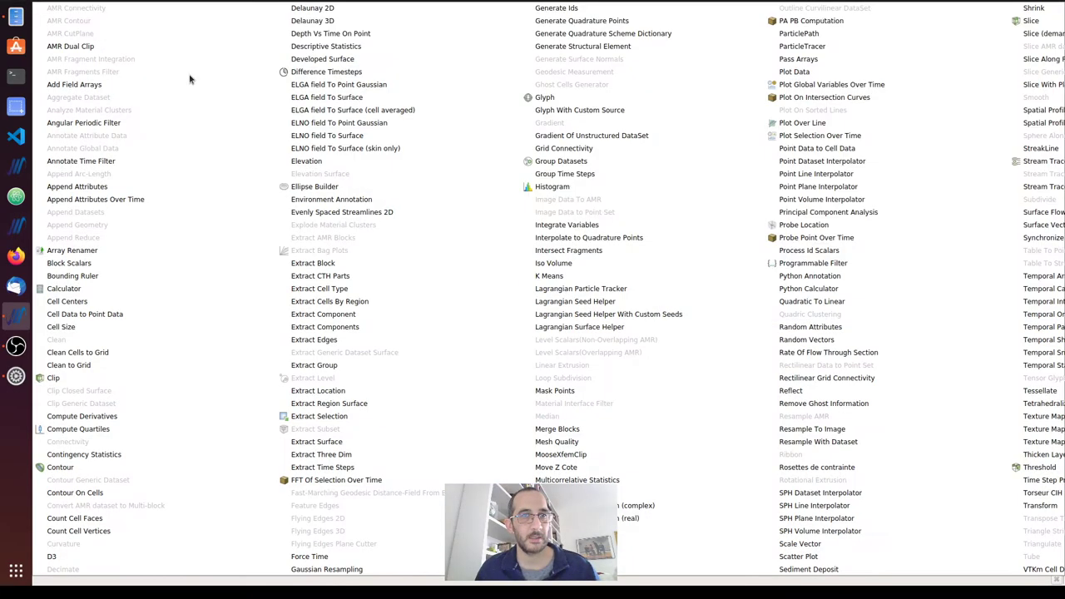
click(351, 138)
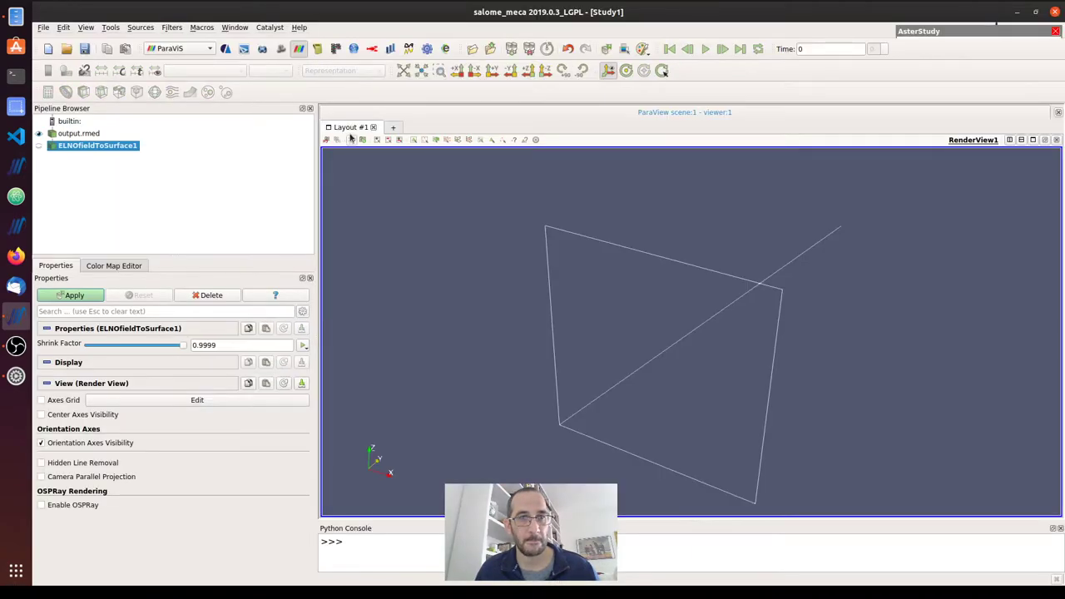
click(74, 296)
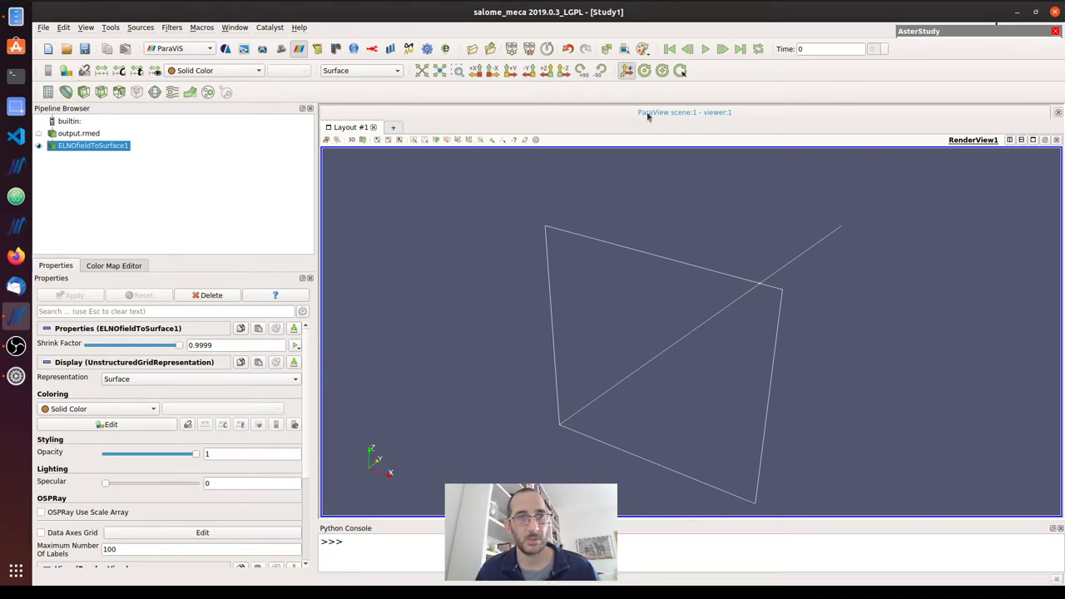
- Apply an arrow Glyph to the ELNO surface result, oriented by elemprop.REPLO_1, with no scale array and All Points mode
right_click(793, 71)
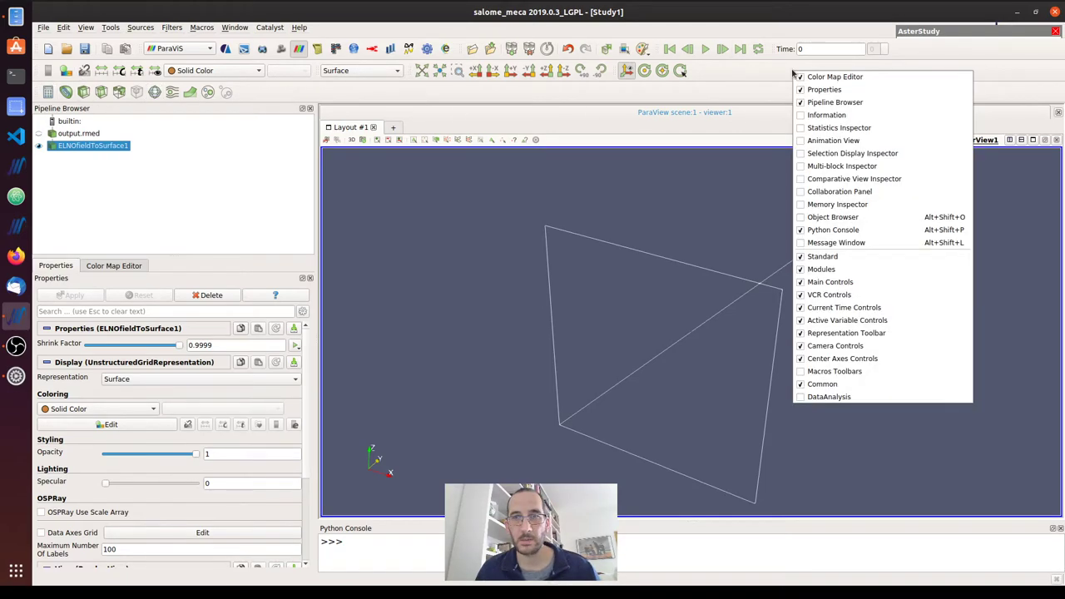
click(118, 149)
click(154, 91)
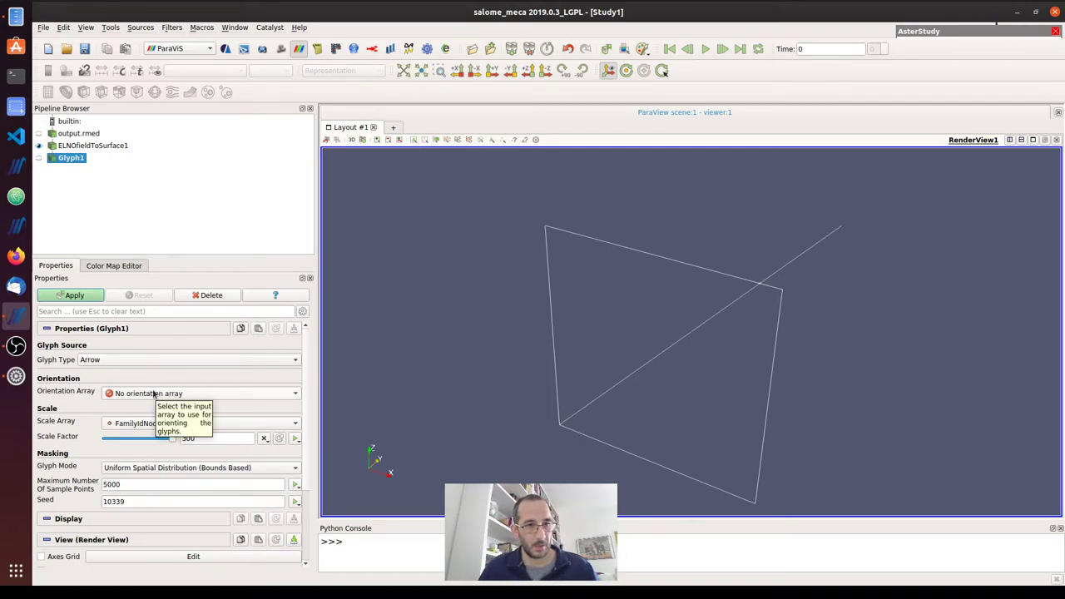
click(154, 394)
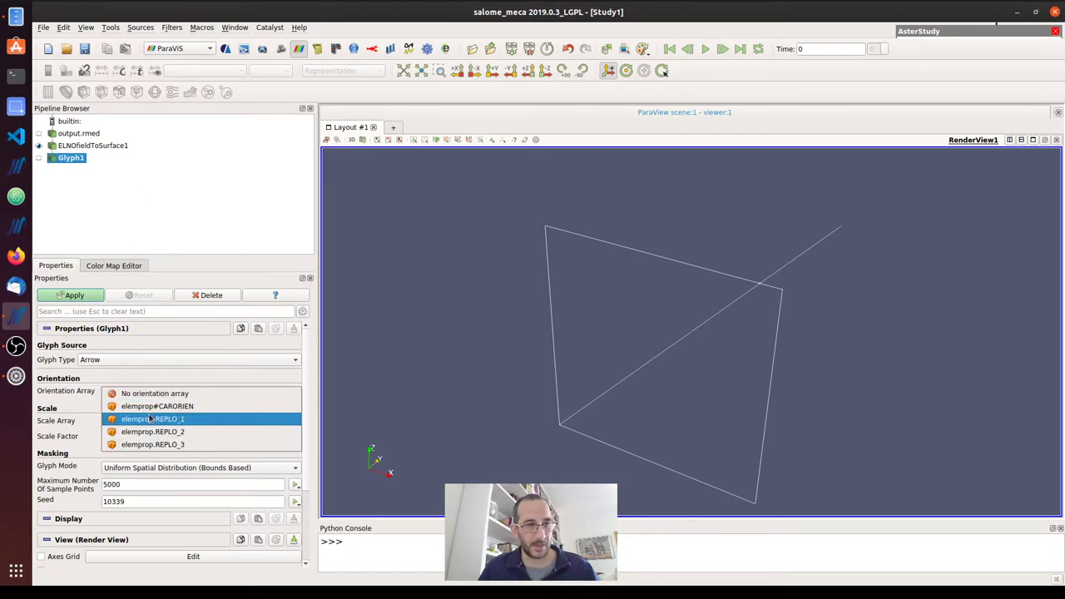
click(150, 419)
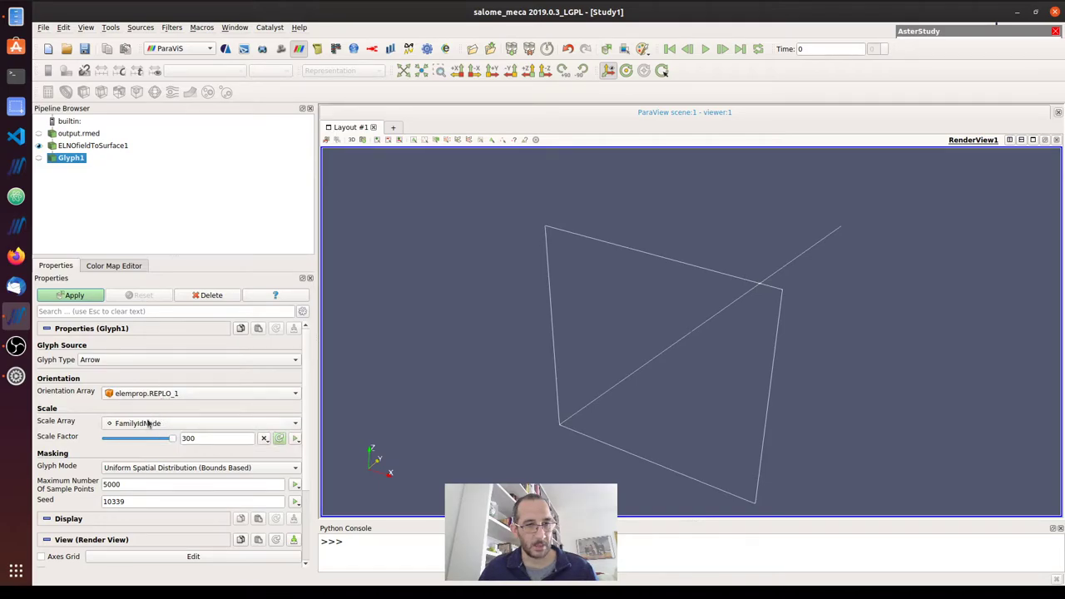
click(147, 424)
click(154, 23)
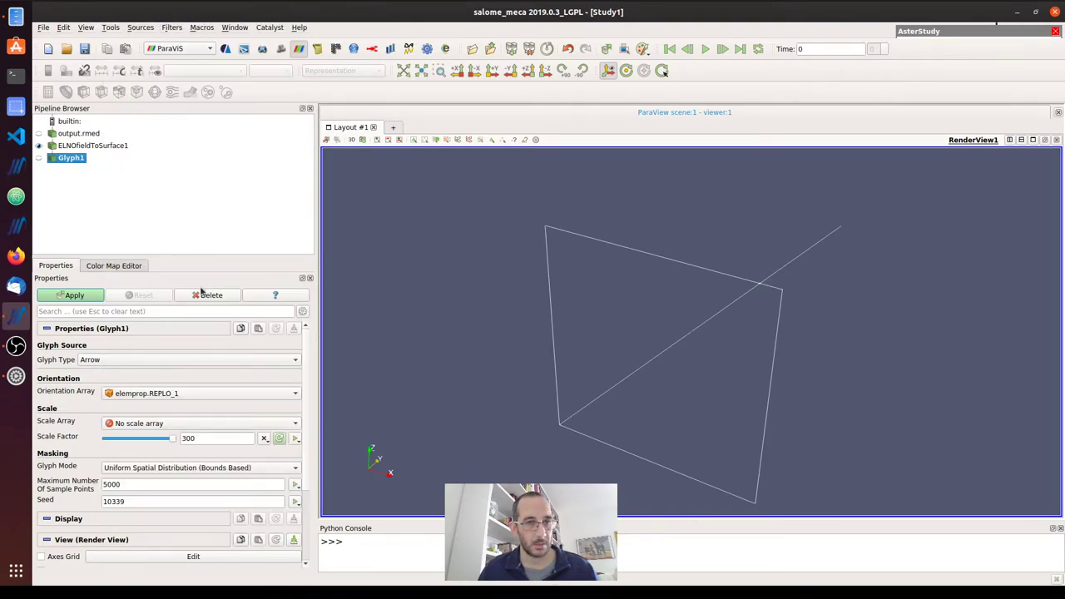
click(171, 469)
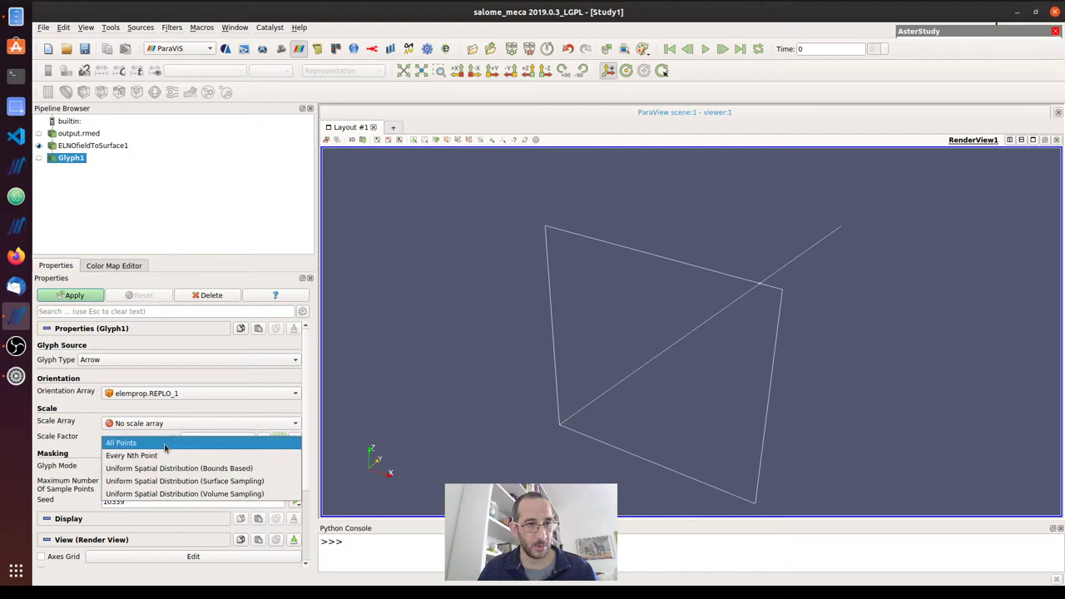
click(164, 444)
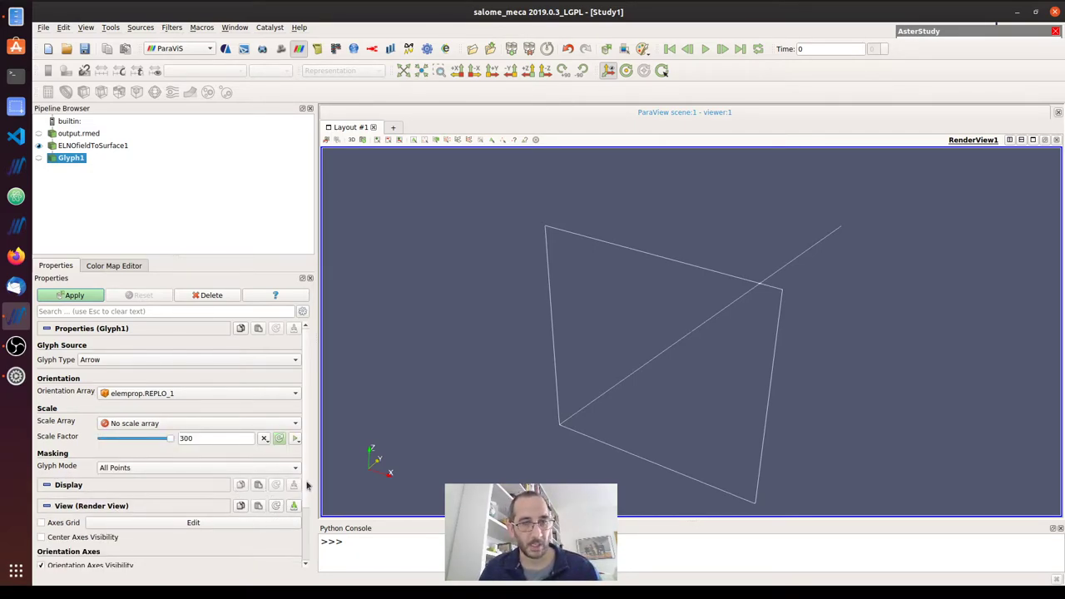
scroll(307, 485, down, 3)
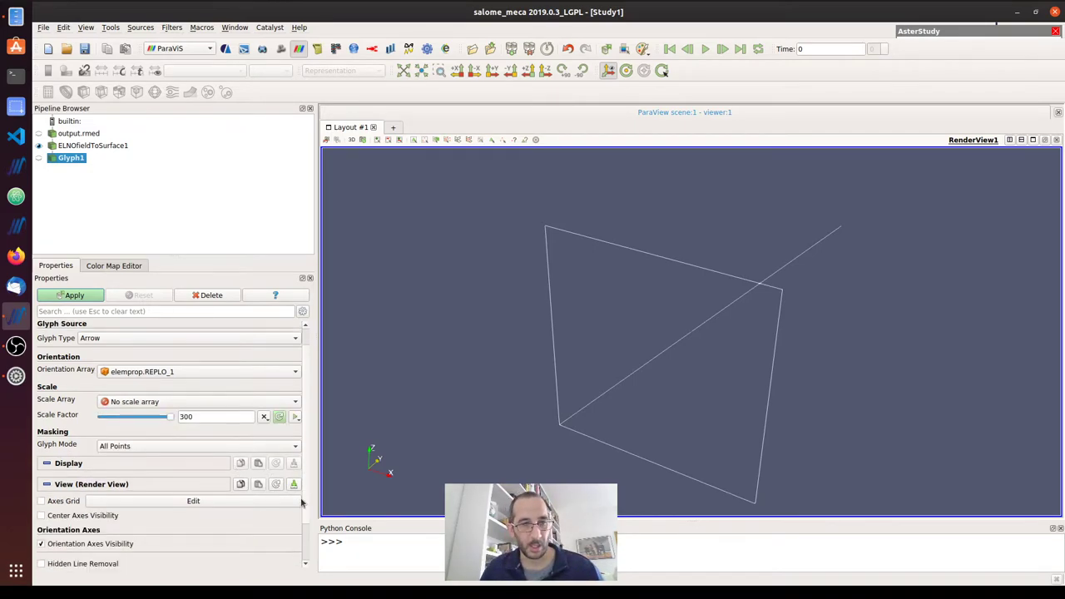
click(75, 297)
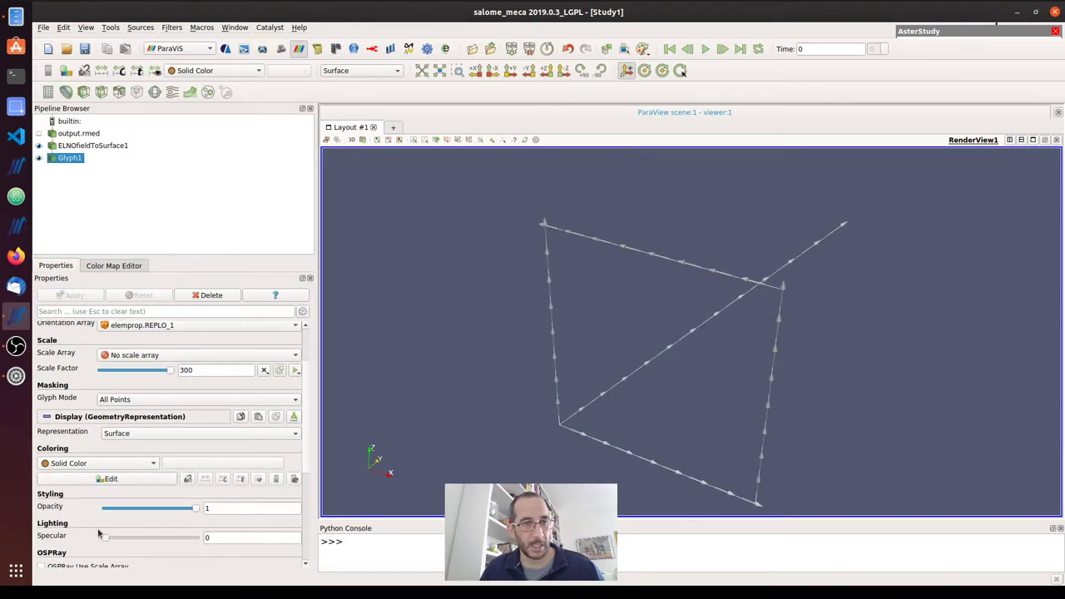
- Set the solid color of the REPLO_1 arrows to red (#ff0000)
click(100, 479)
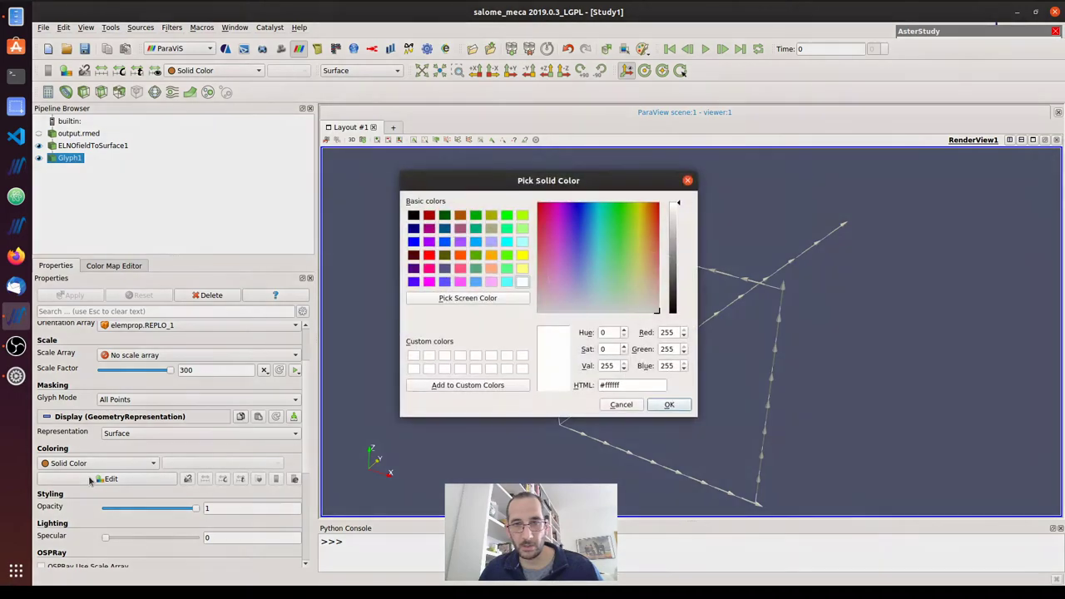
click(430, 267)
click(432, 257)
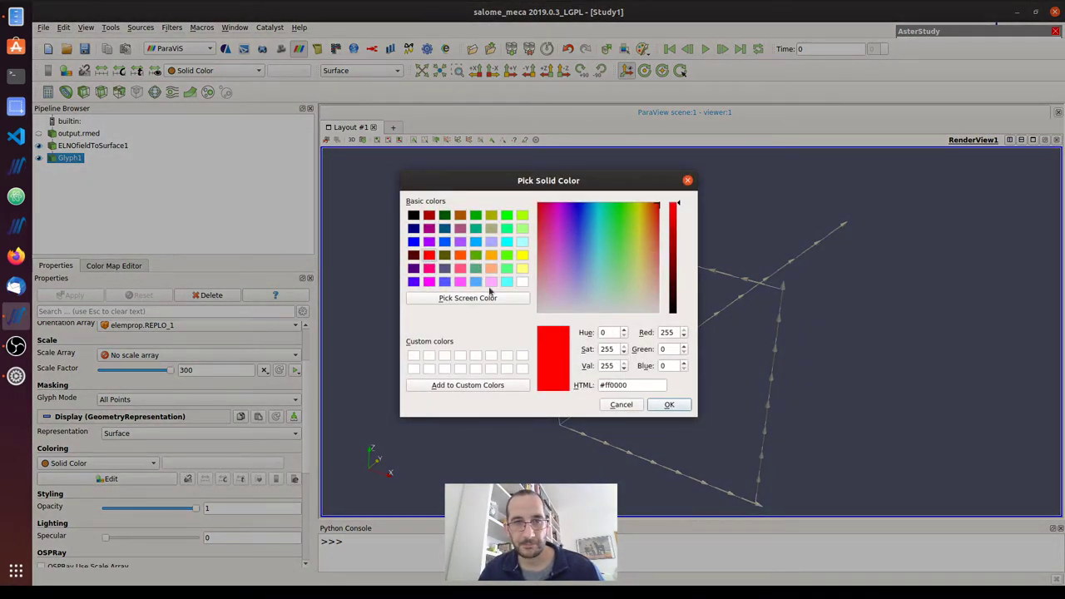
click(669, 405)
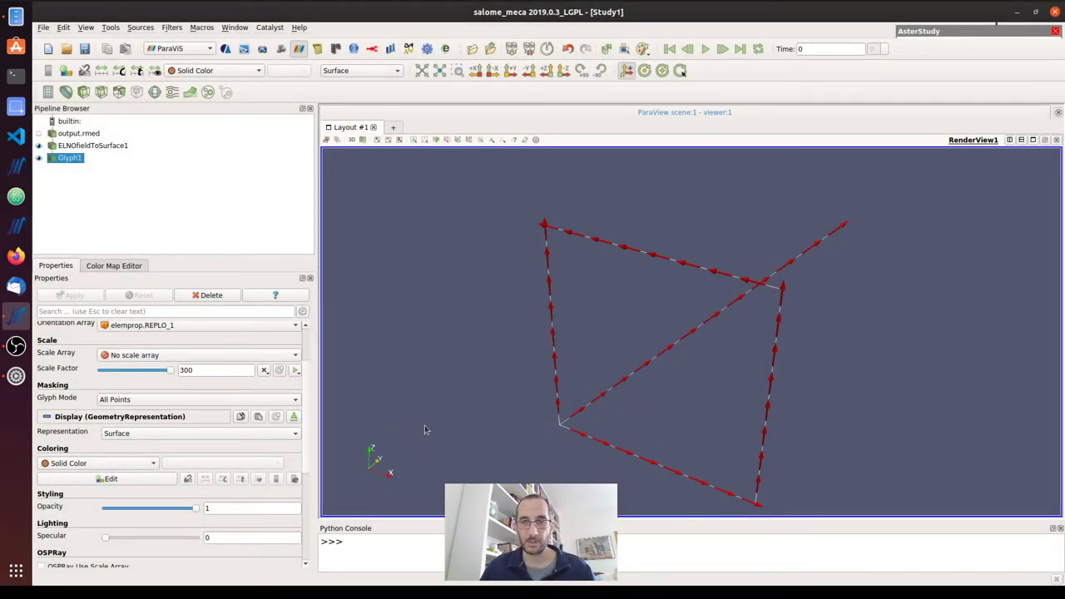
- Apply a second arrow Glyph to the ELNO surface result, oriented by elemprop.REPLO_2, with no scale array and All Points mode
click(79, 147)
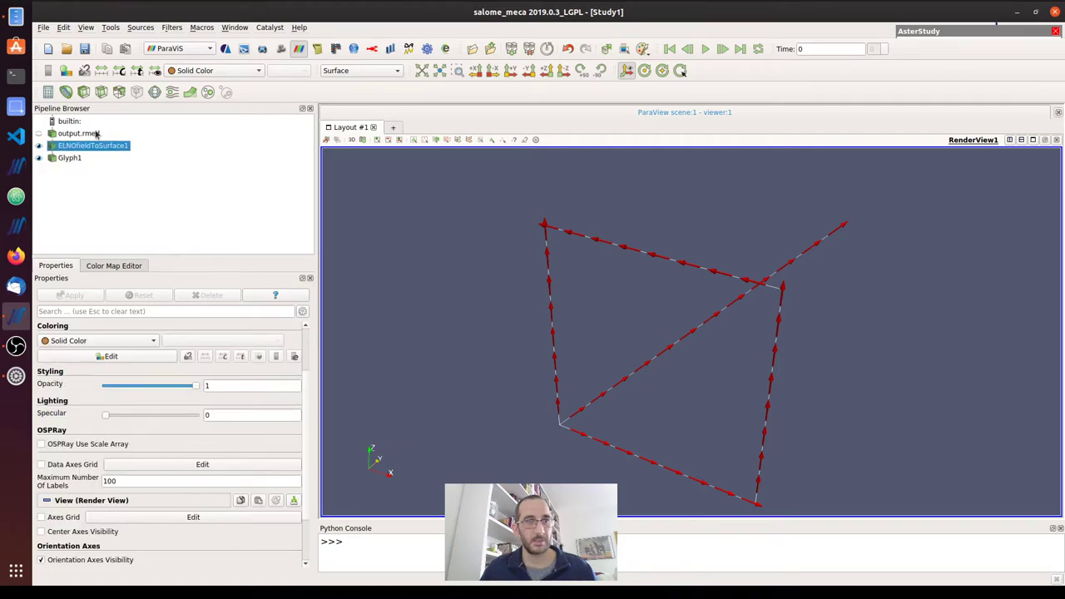
click(155, 91)
click(185, 355)
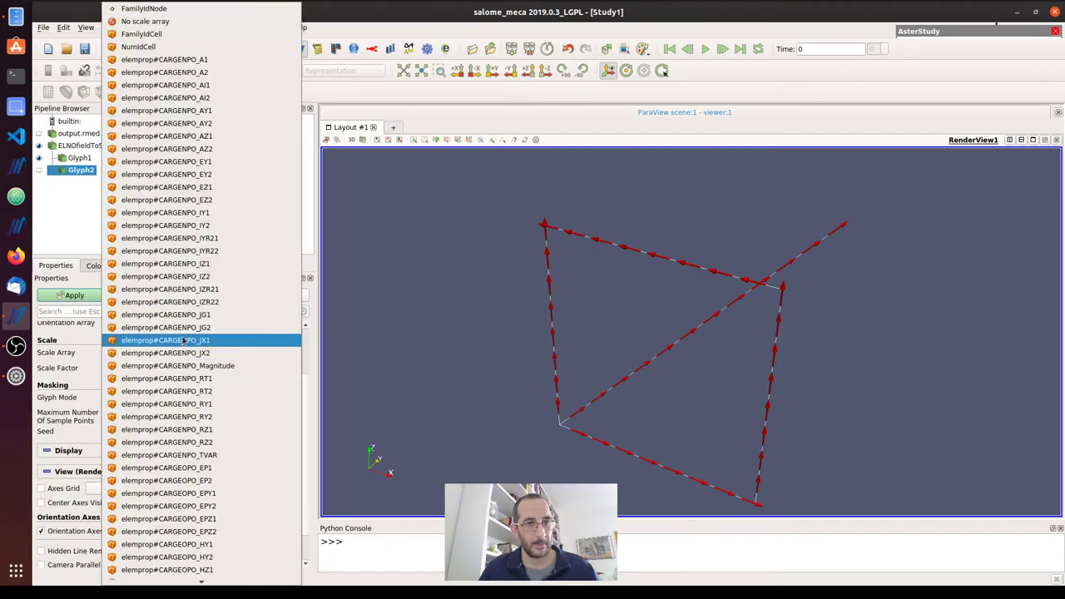
click(156, 22)
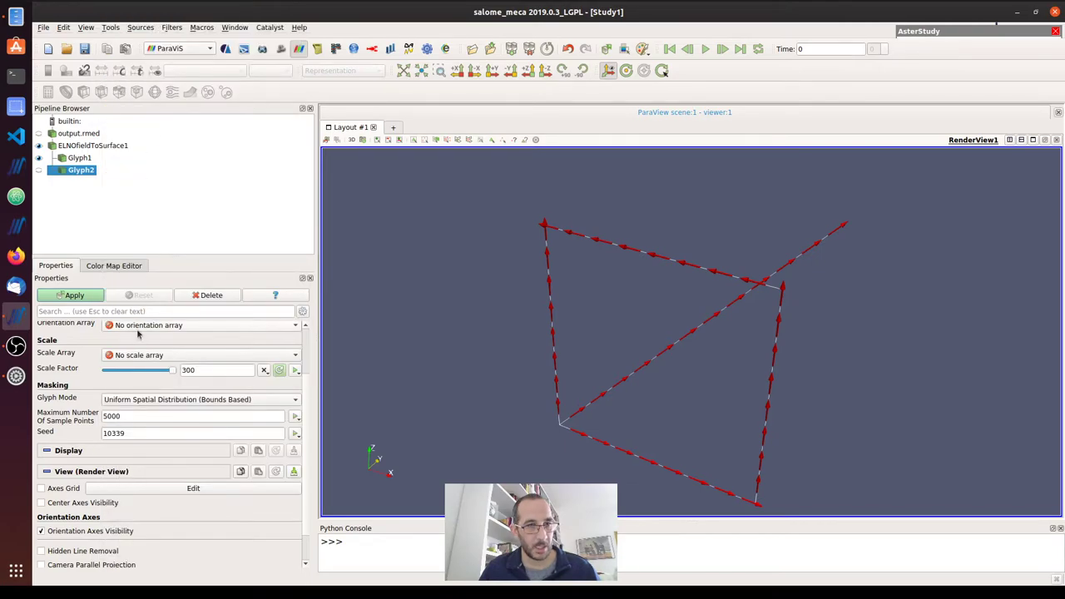
click(140, 325)
click(143, 364)
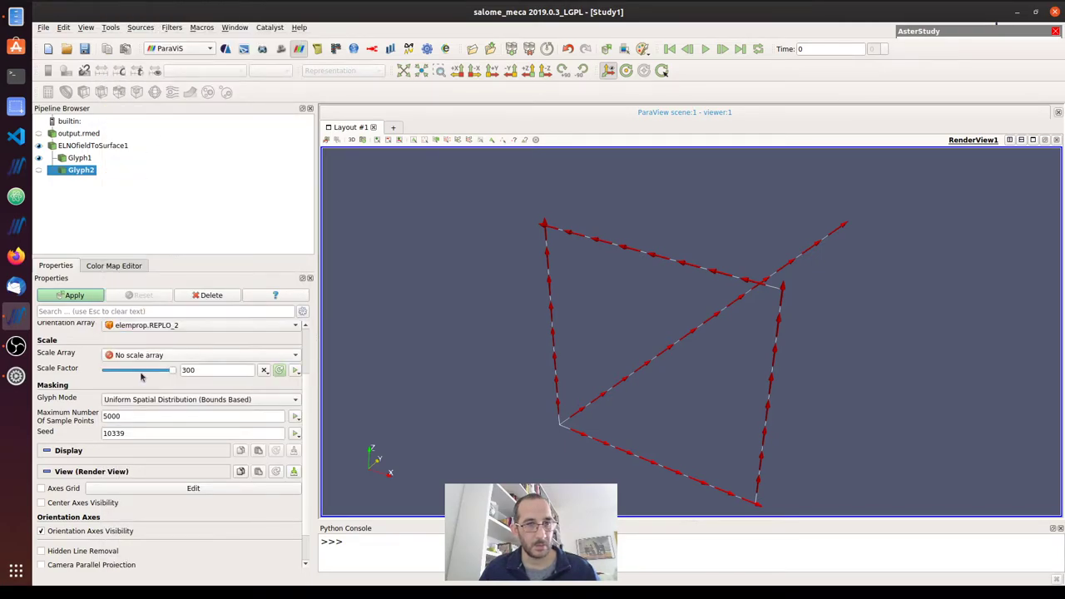
click(132, 400)
click(130, 375)
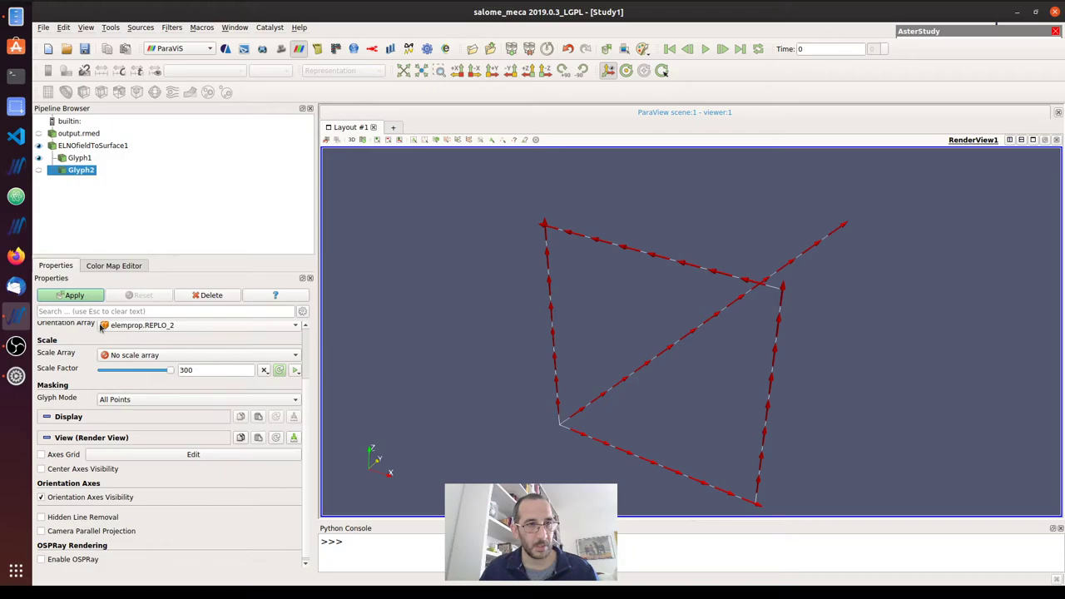
click(75, 295)
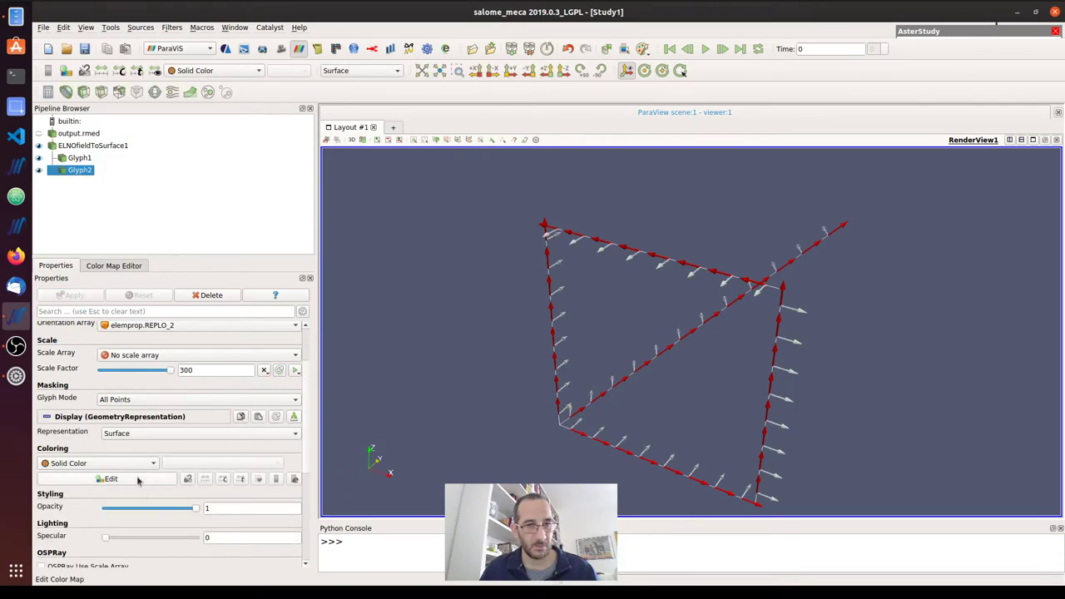
- Set the solid color of the REPLO_2 arrows to yellow (#ffff00)
click(109, 479)
click(522, 255)
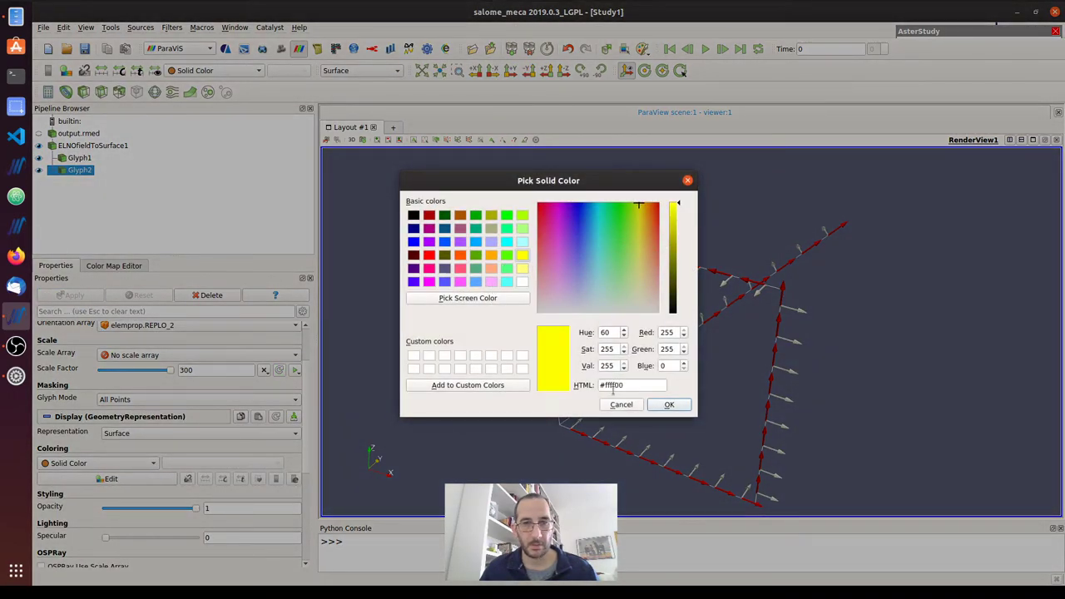
click(668, 405)
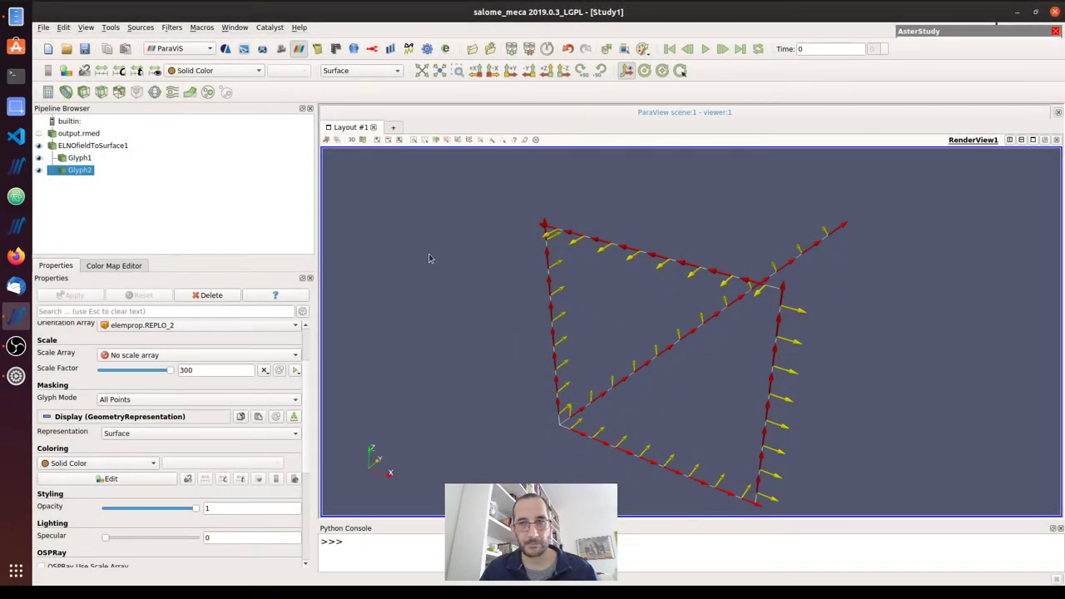
drag(430, 257, 438, 283)
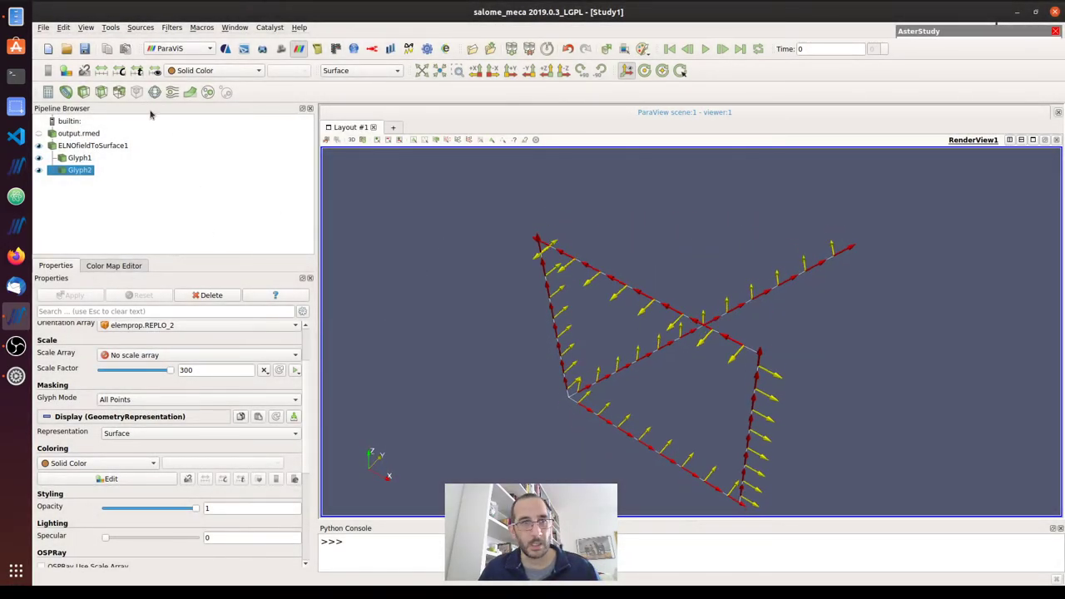
- Apply a third arrow Glyph to the ELNO surface result, oriented by elemprop.REPLO_3, with no scale array and All Points mode
click(92, 146)
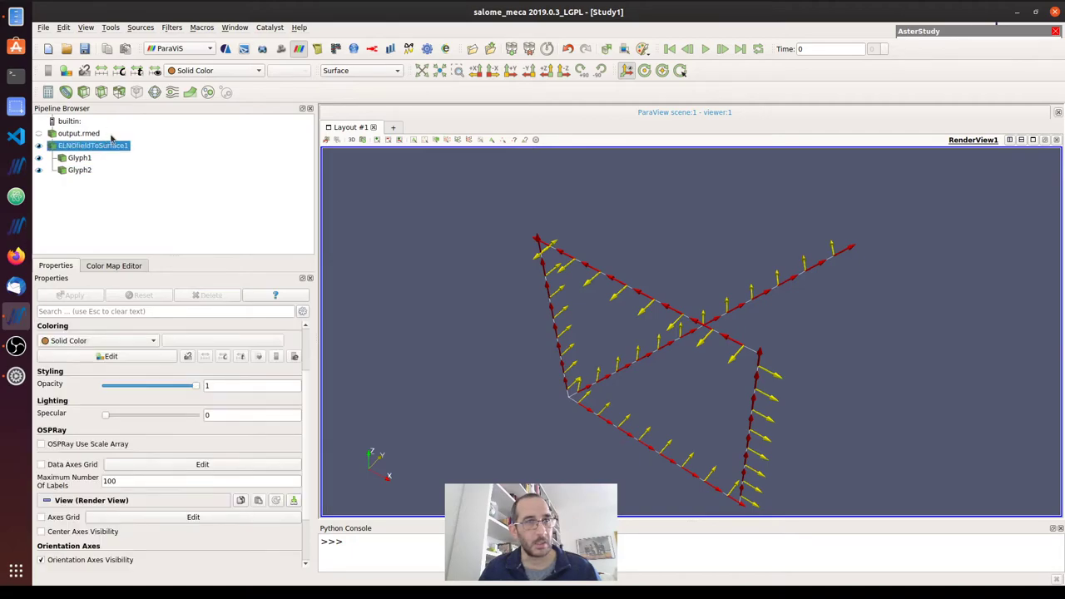
click(172, 91)
scroll(206, 381, down, 1)
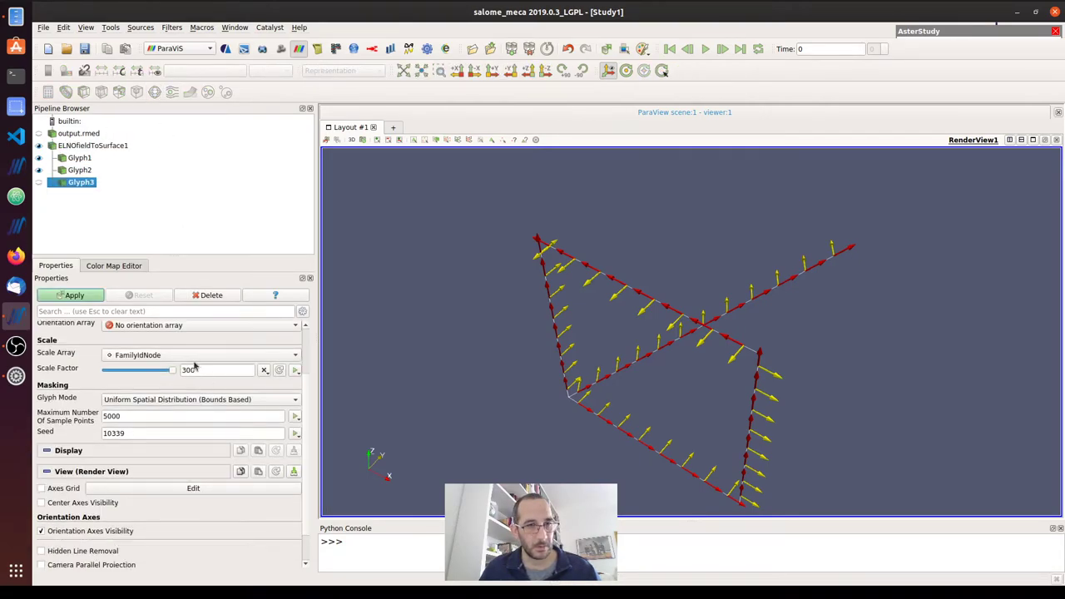
click(200, 356)
click(149, 29)
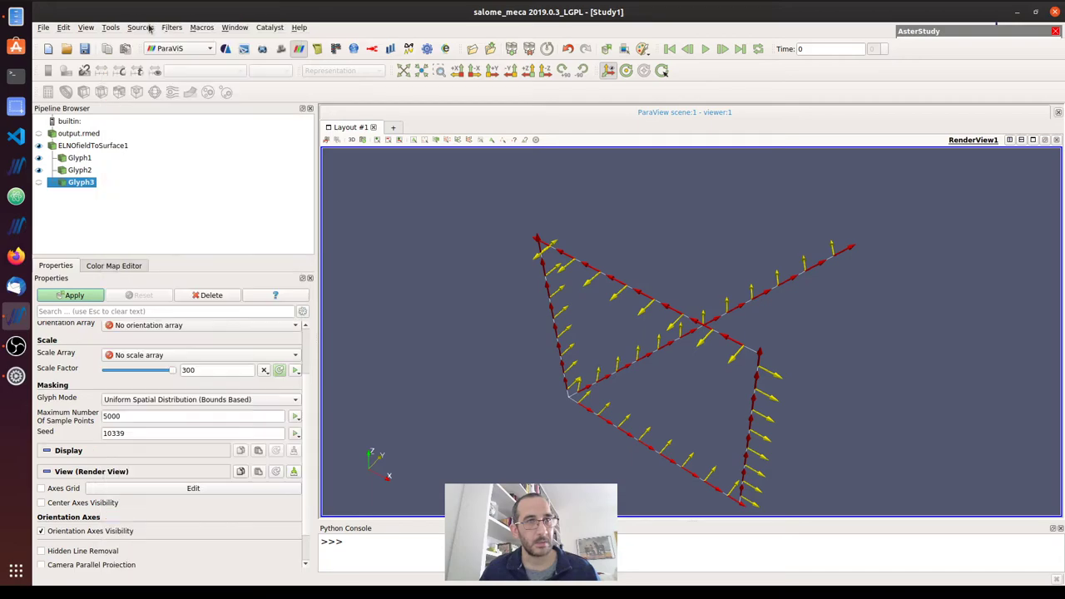
click(147, 399)
click(138, 374)
click(139, 326)
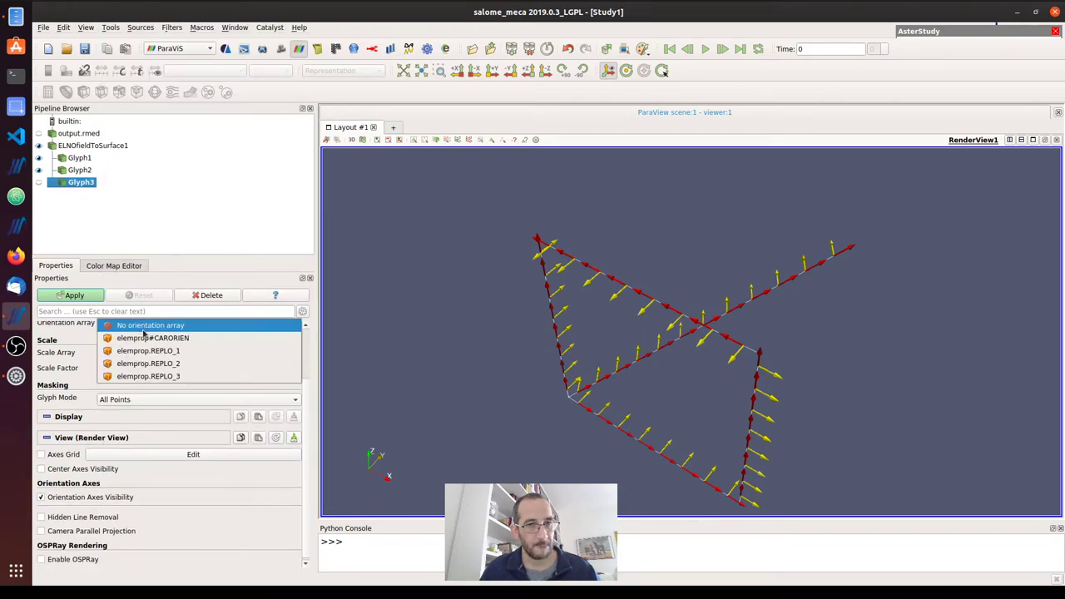
click(138, 376)
click(76, 297)
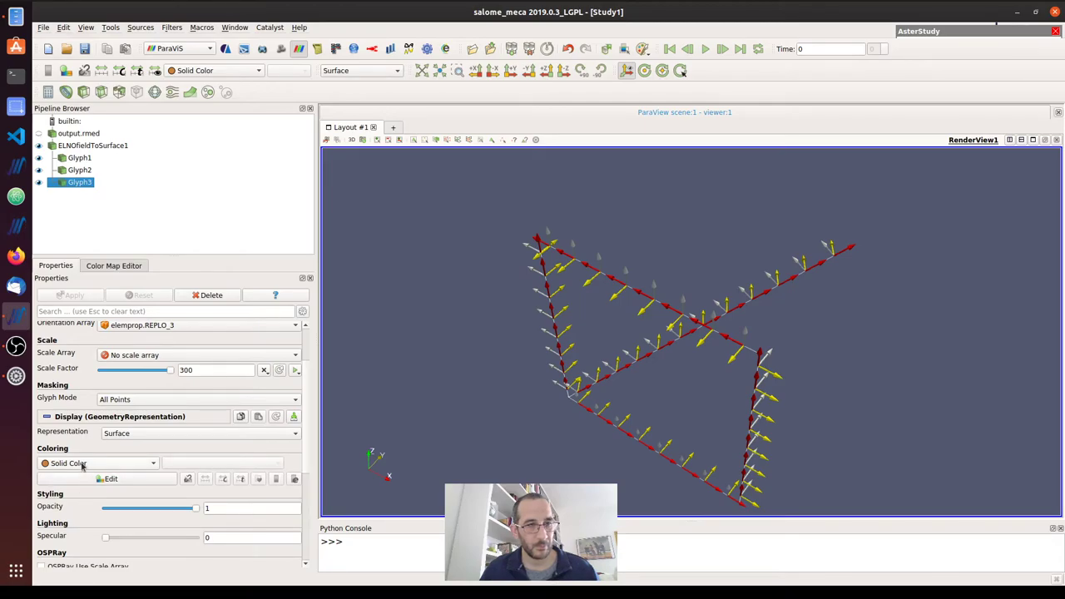
- Set the solid color of the REPLO_3 arrows to light green from the basic colors
click(85, 480)
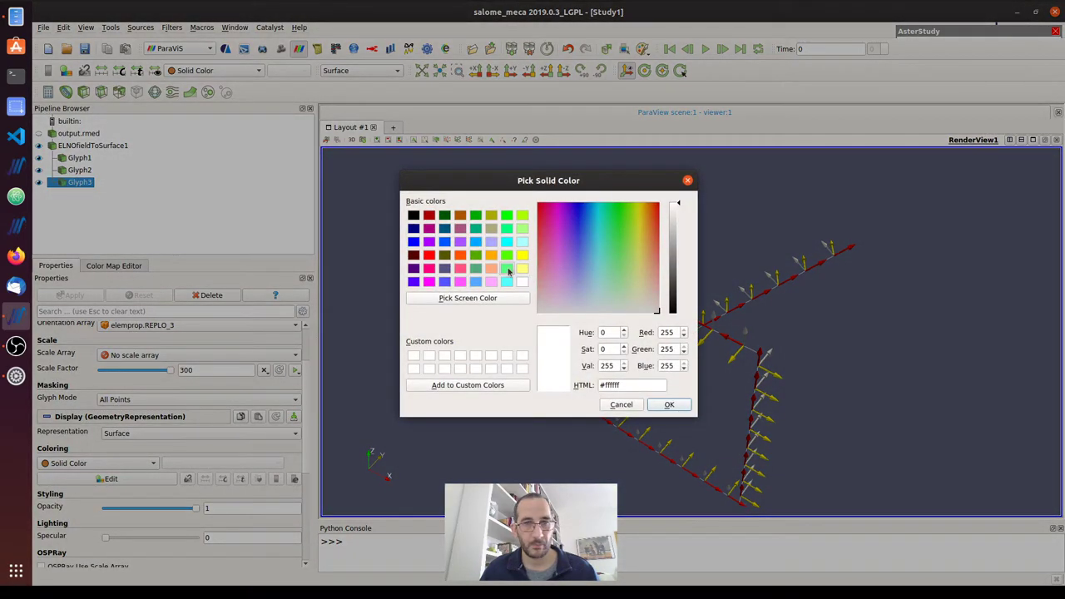
click(508, 270)
click(671, 404)
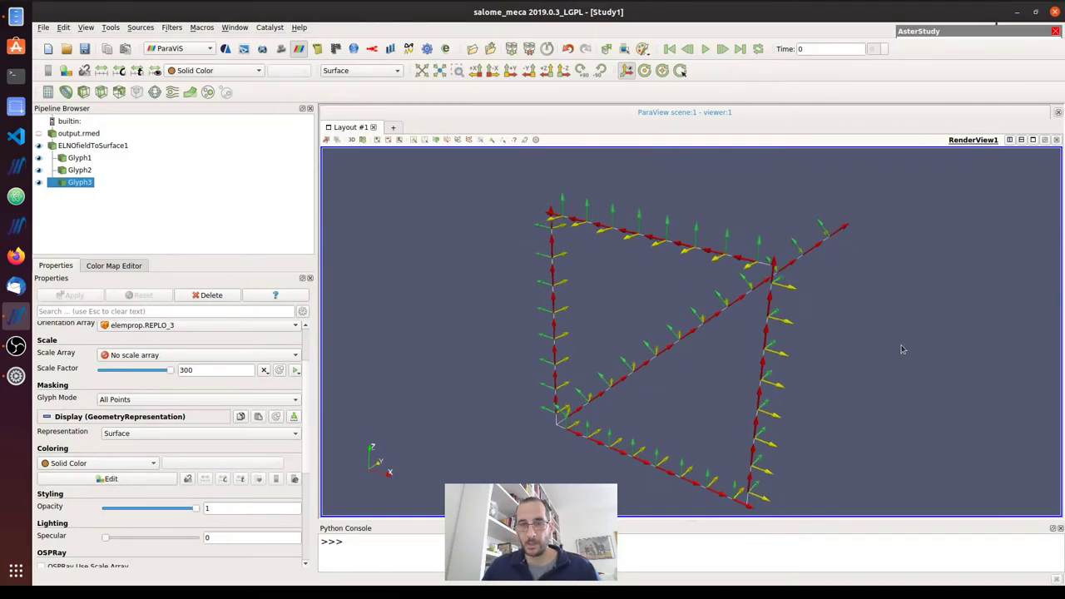
- Examine the directions of the red, yellow and green local axis arrows along the frame's beams, including the lower horizontal beam close up
drag(901, 349, 630, 456)
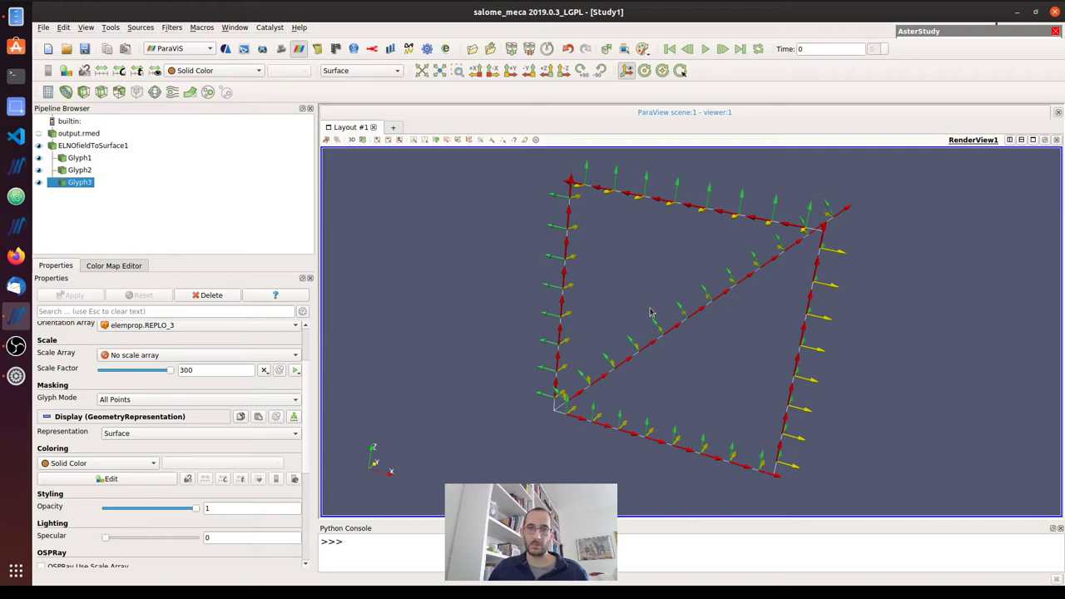
drag(653, 313, 628, 323)
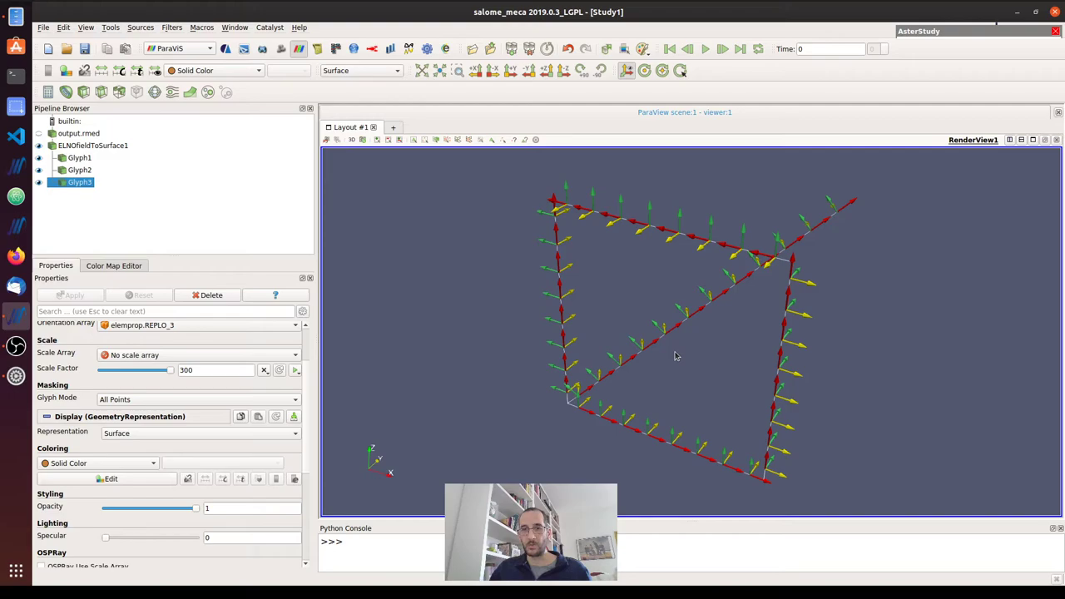
drag(676, 353, 731, 360)
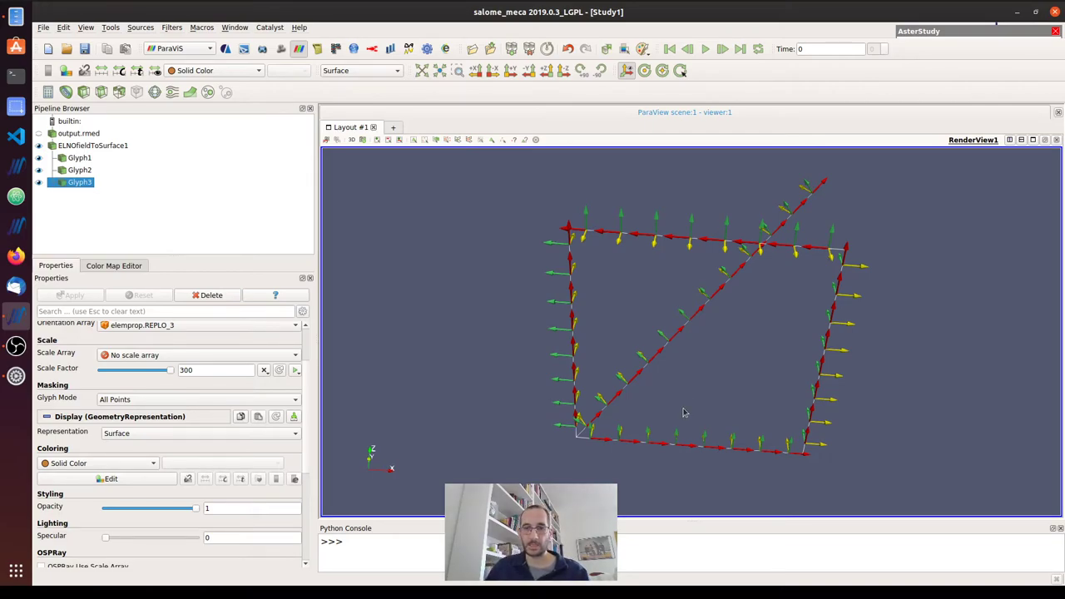
mouse_move(666, 385)
mouse_down()
mouse_move(663, 331)
mouse_move(637, 373)
mouse_move(652, 384)
mouse_up()
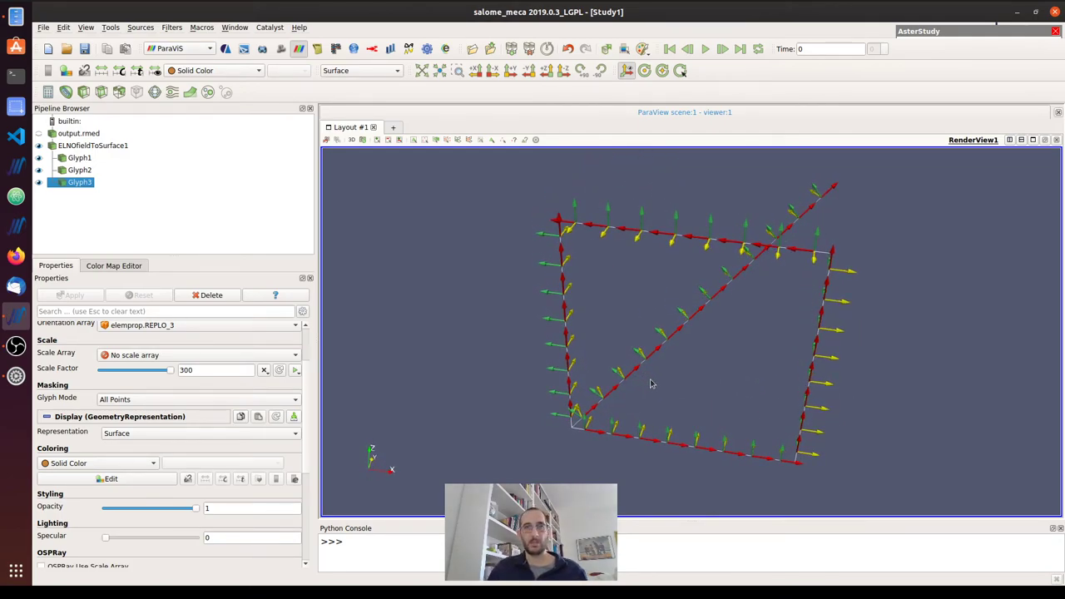
drag(652, 384, 645, 364)
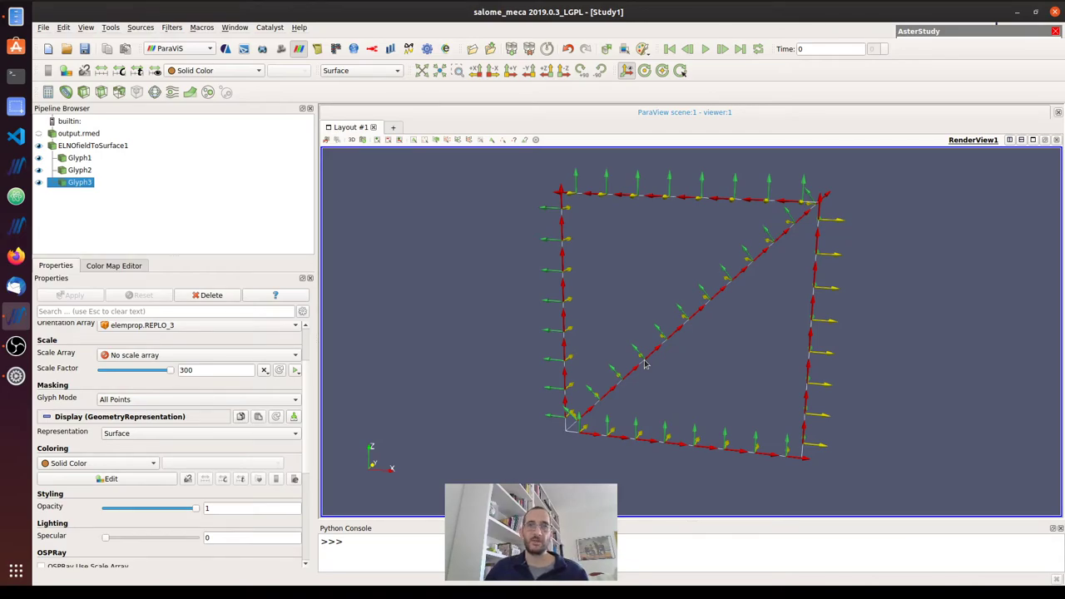
drag(665, 369, 595, 413)
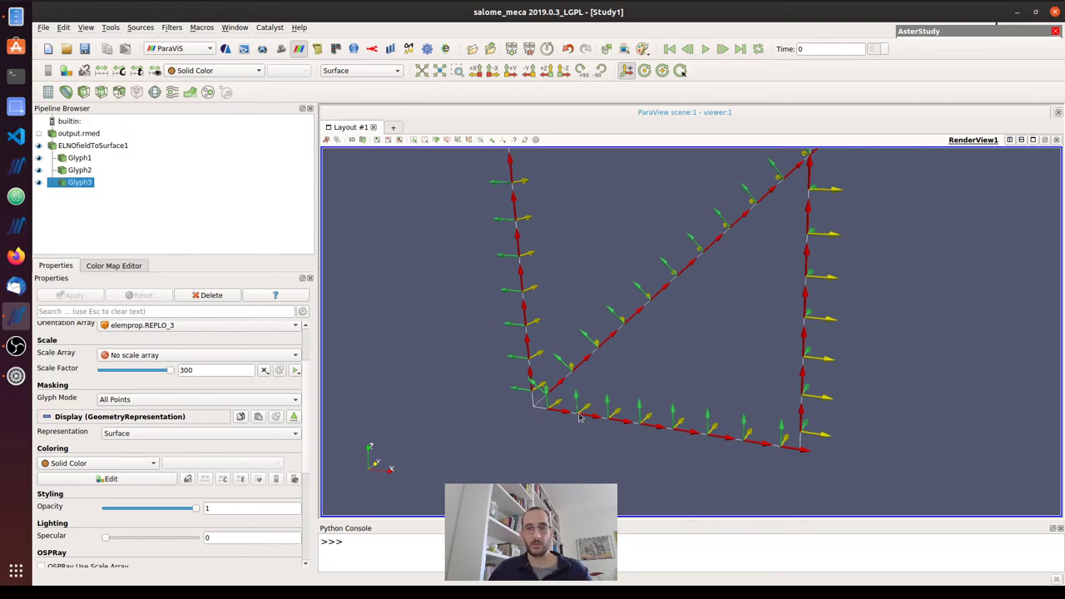
scroll(579, 418, up, 3)
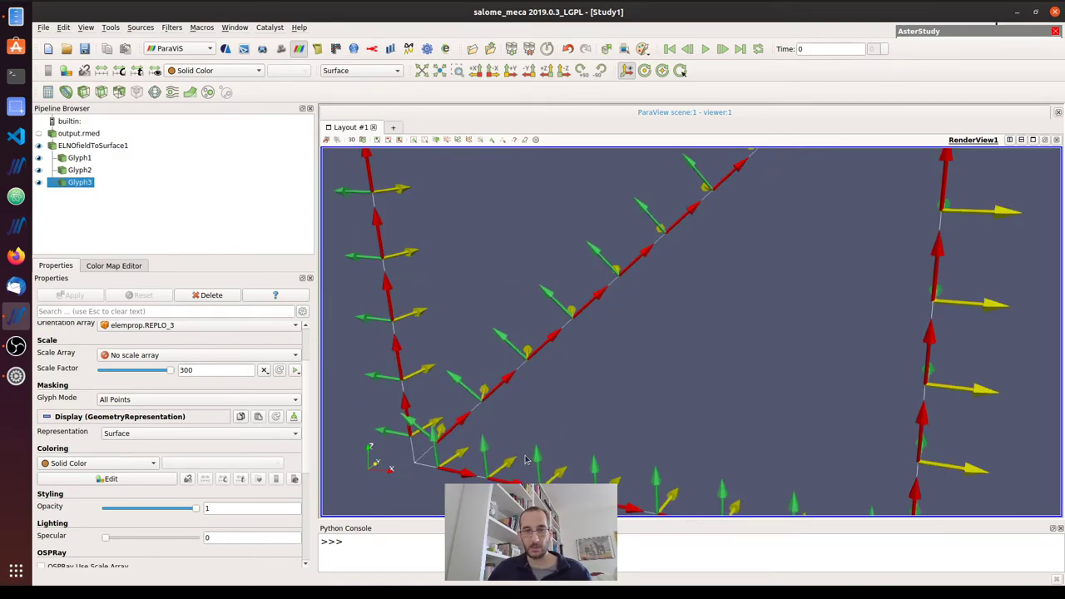
drag(537, 431, 511, 418)
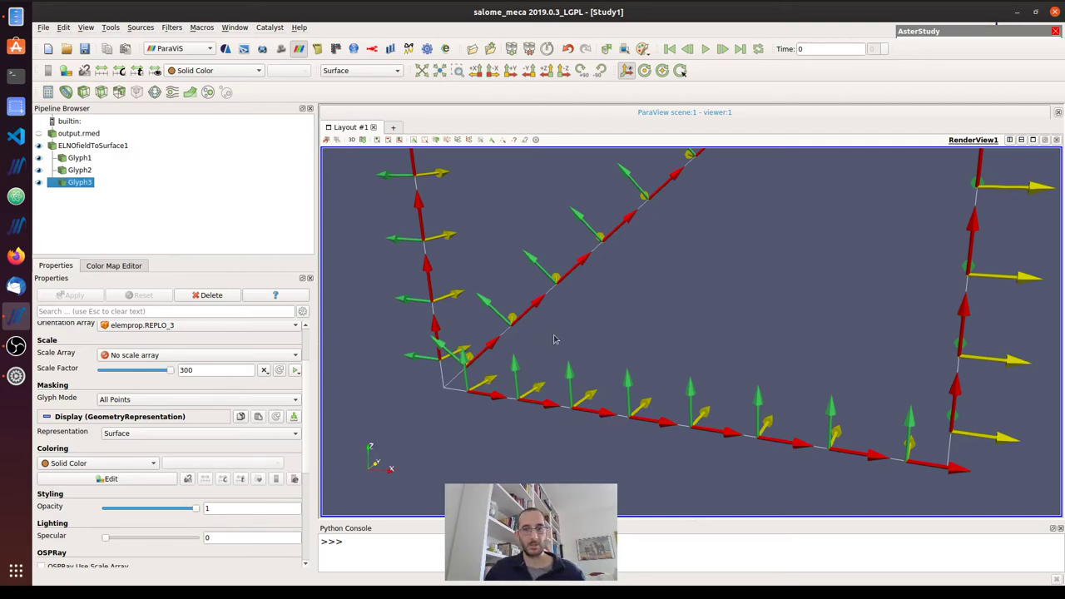
scroll(491, 392, down, 2)
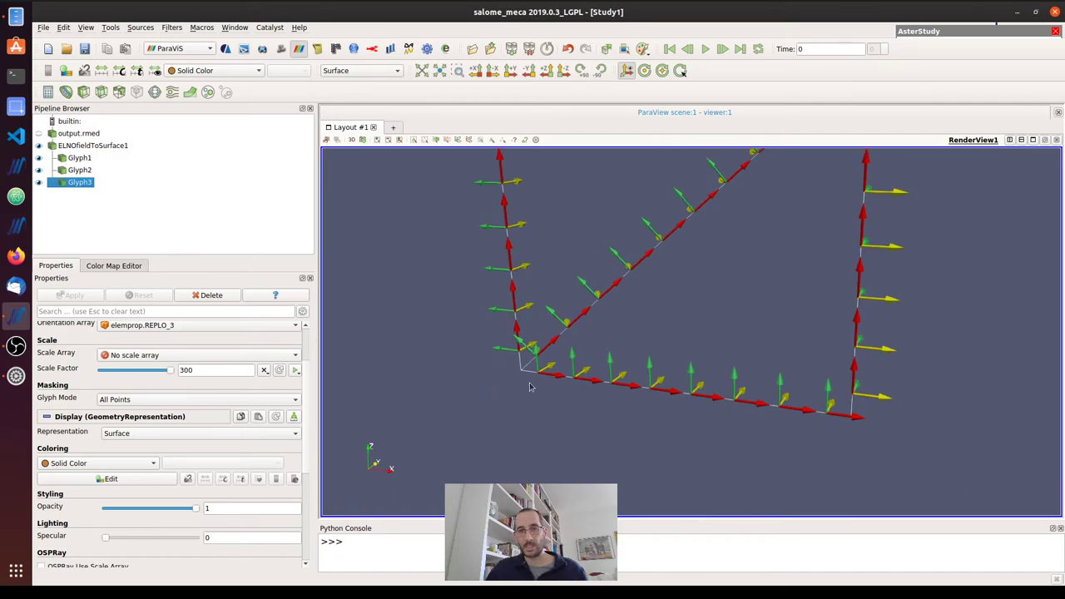
drag(530, 392, 554, 396)
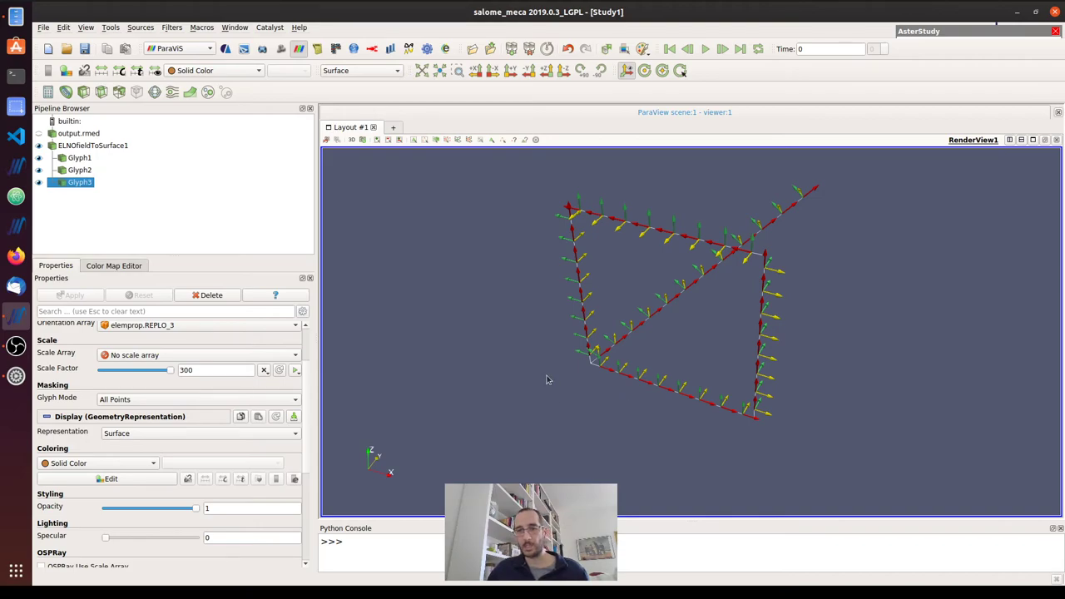
- Examine the frame from above, comparing the yellow REPLO_2 arrow directions on the two horizontal beams, the verticals and the diagonal
drag(550, 381, 588, 450)
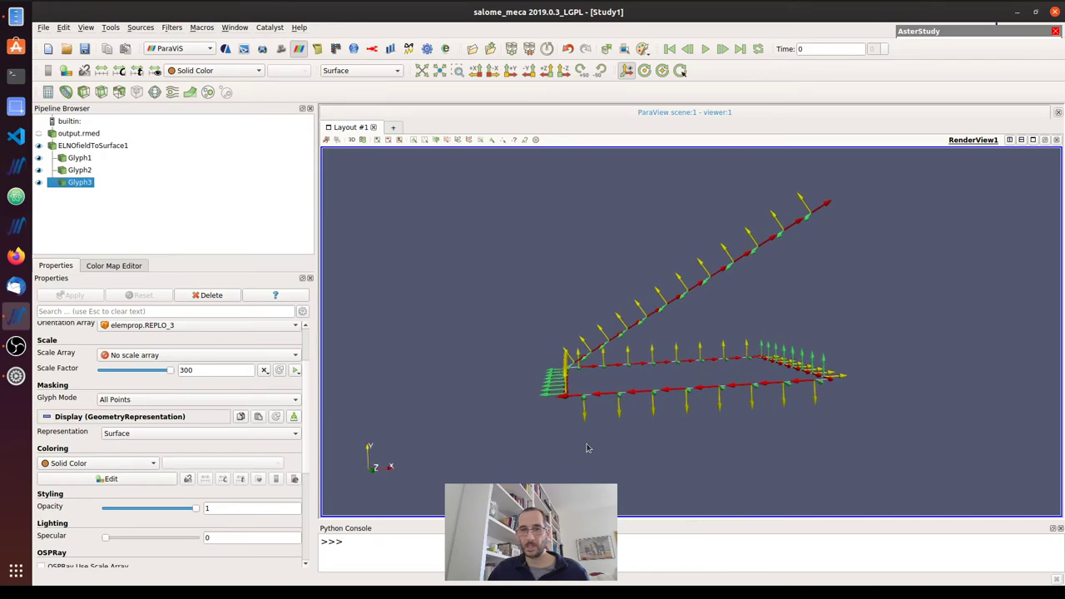
drag(549, 402, 556, 414)
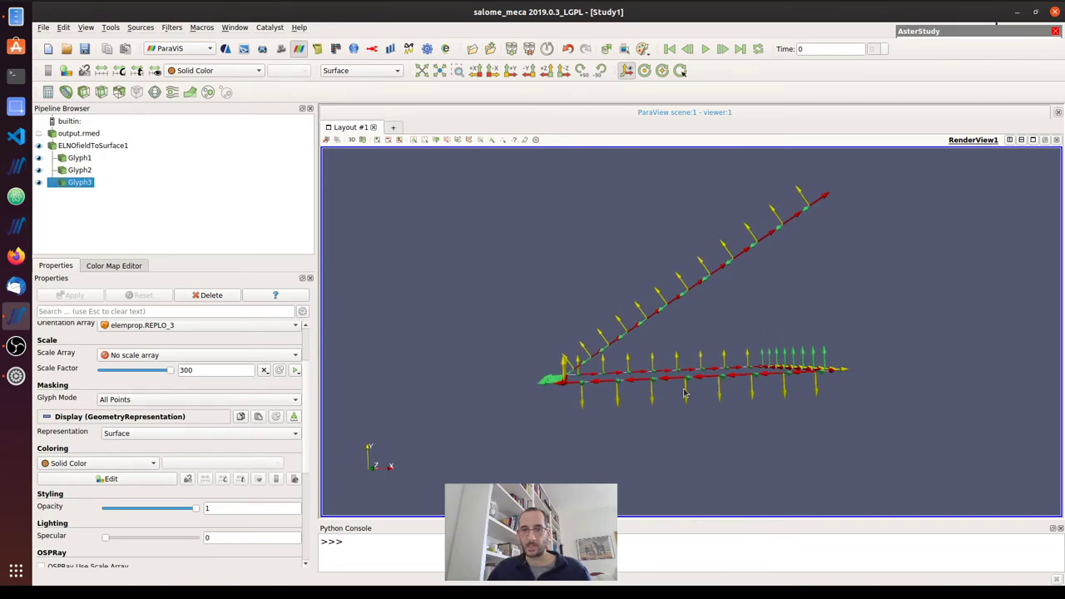
drag(732, 372, 696, 363)
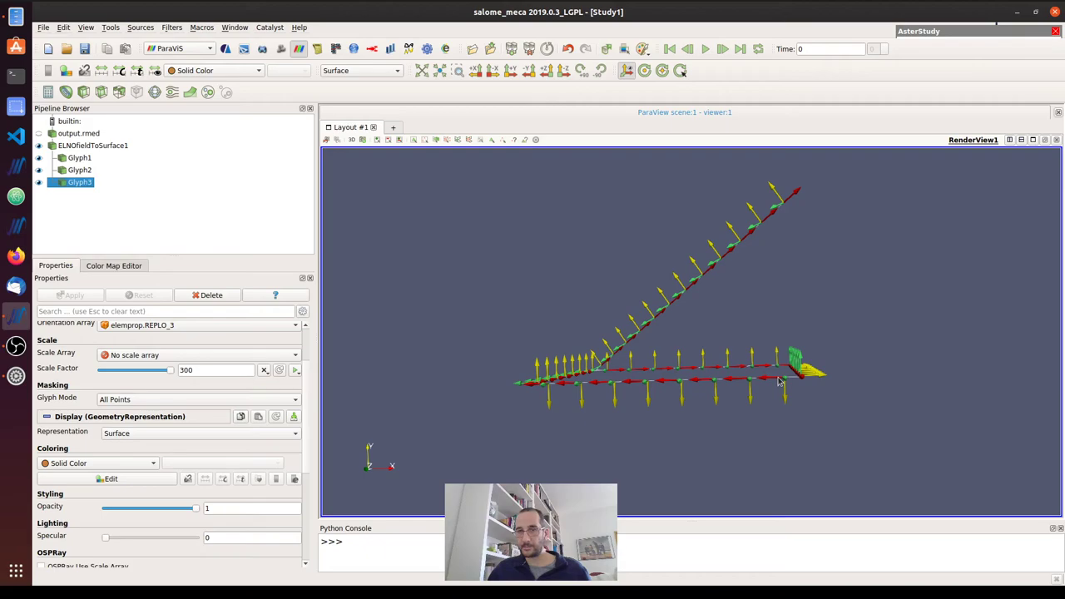
drag(740, 402, 717, 404)
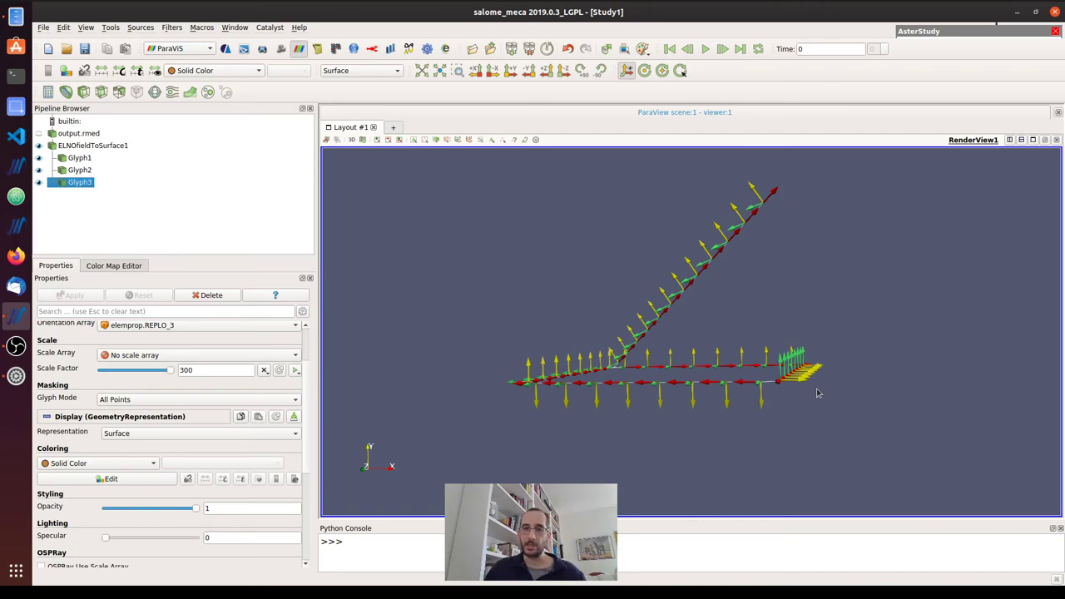
drag(682, 430, 733, 431)
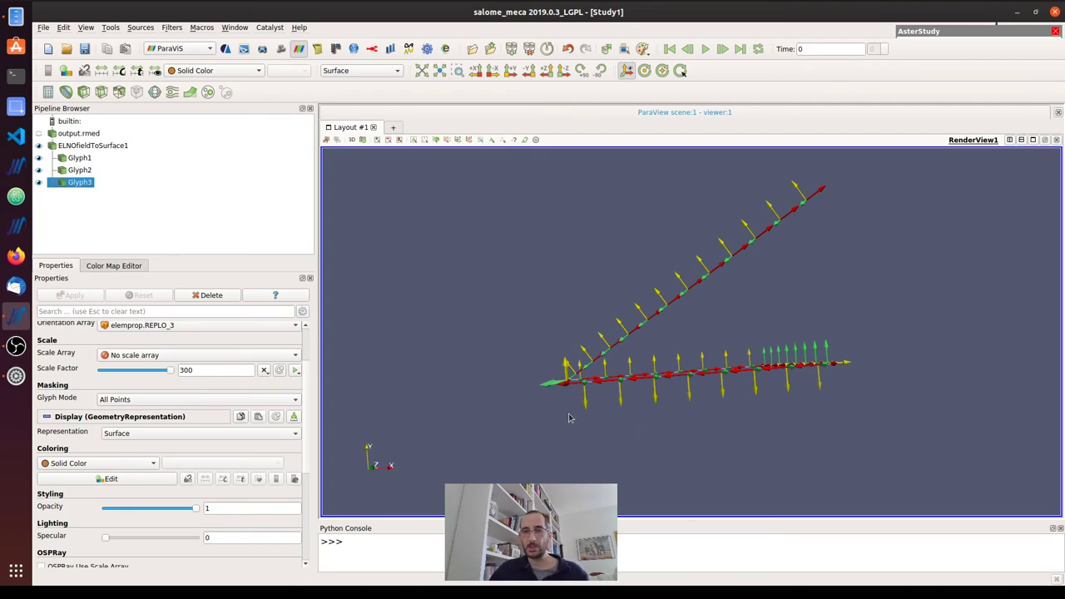
drag(569, 418, 628, 418)
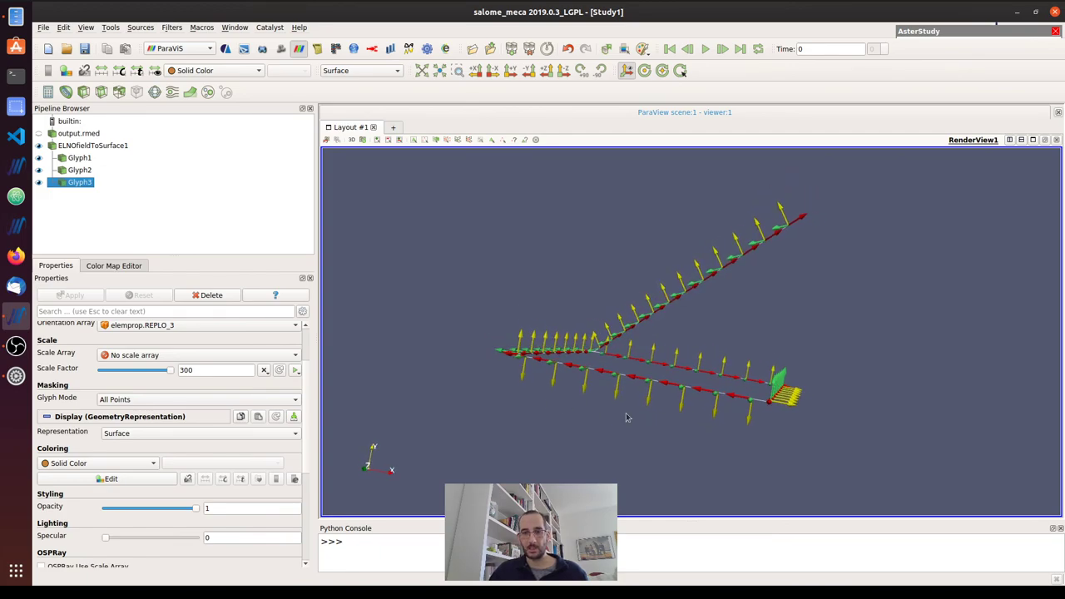
drag(804, 416, 793, 392)
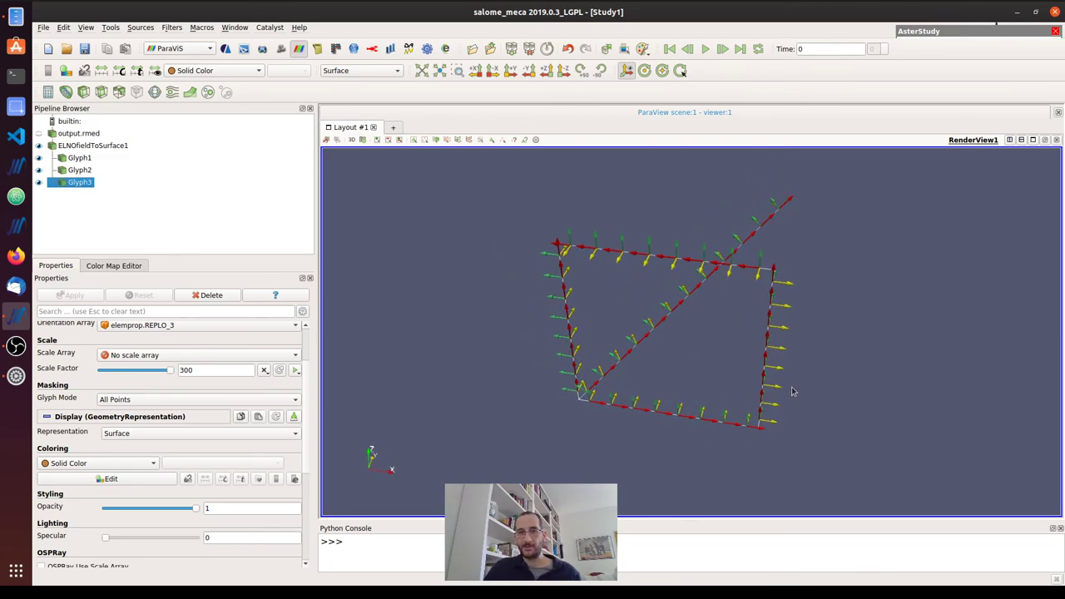